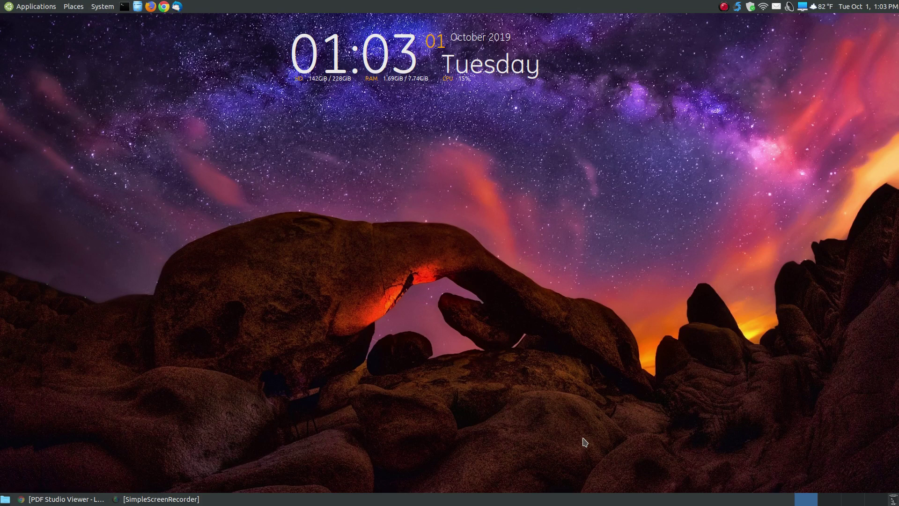
# - Restore Chrome and scroll the learnubuntumate tutorial down to 'How to Install PDF Studio'
pyautogui.click(65, 498)
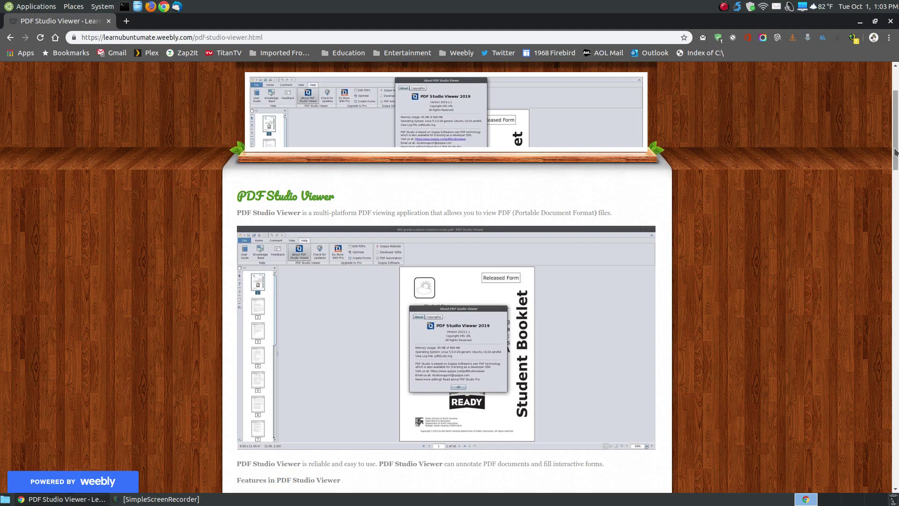
pyautogui.moveTo(897, 136); pyautogui.dragTo(897, 152)
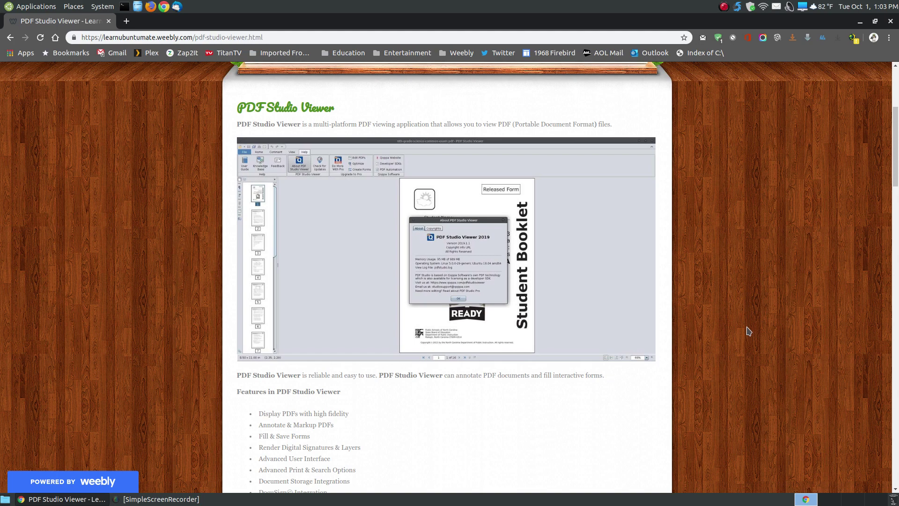
pyautogui.scroll(-1, 748, 331)
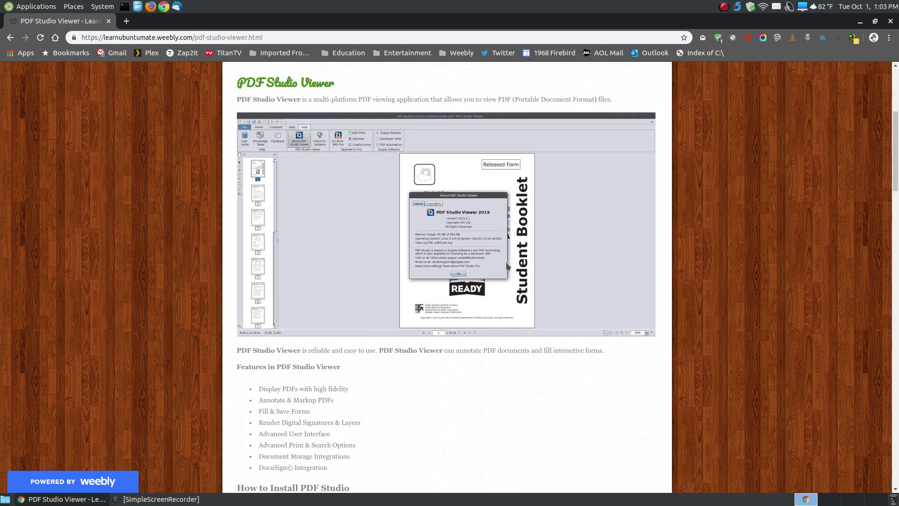
pyautogui.scroll(-2, 542, 291)
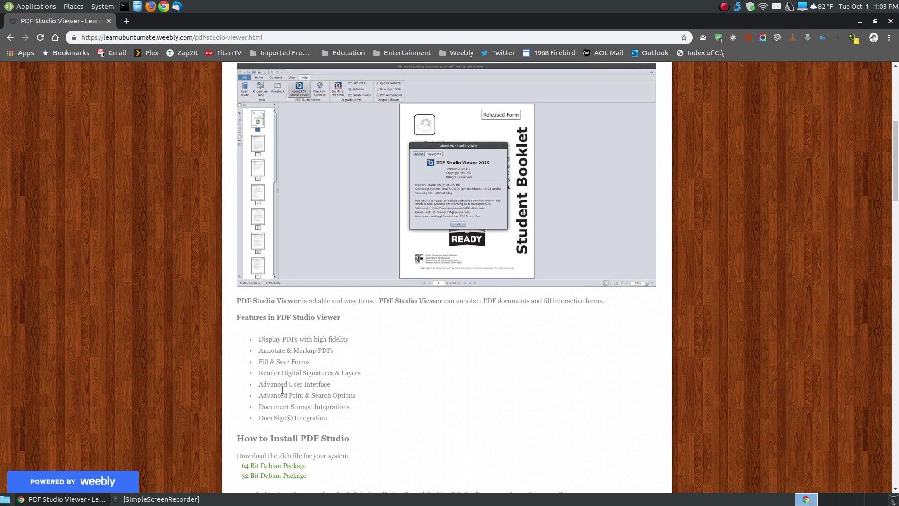
pyautogui.scroll(-4, 800, 396)
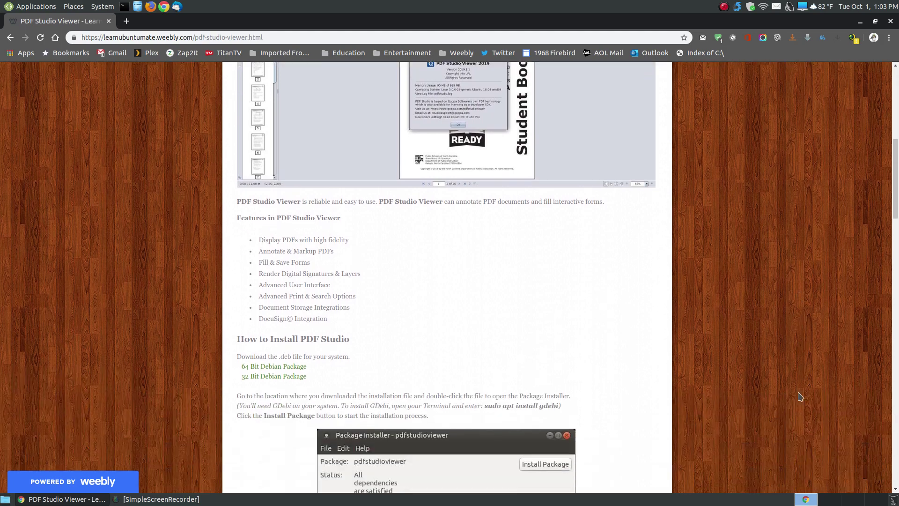
pyautogui.scroll(-2, 800, 396)
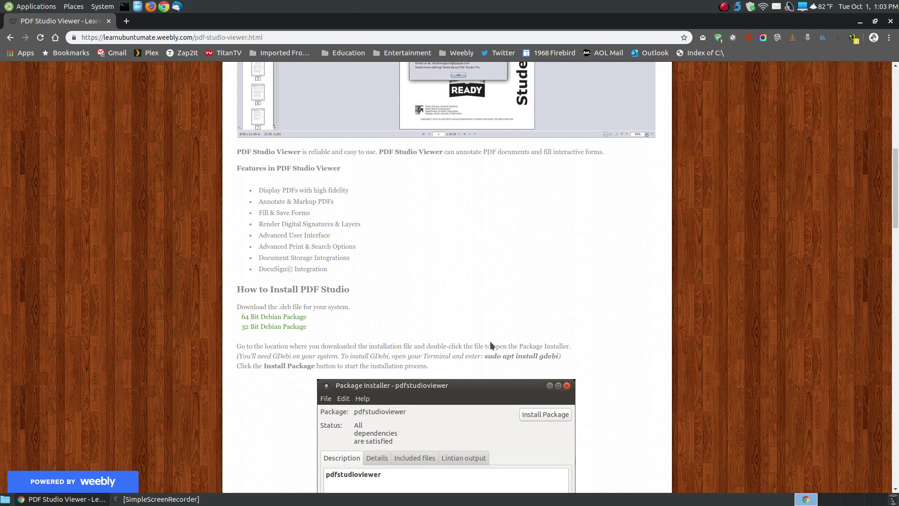
pyautogui.scroll(-2, 524, 355)
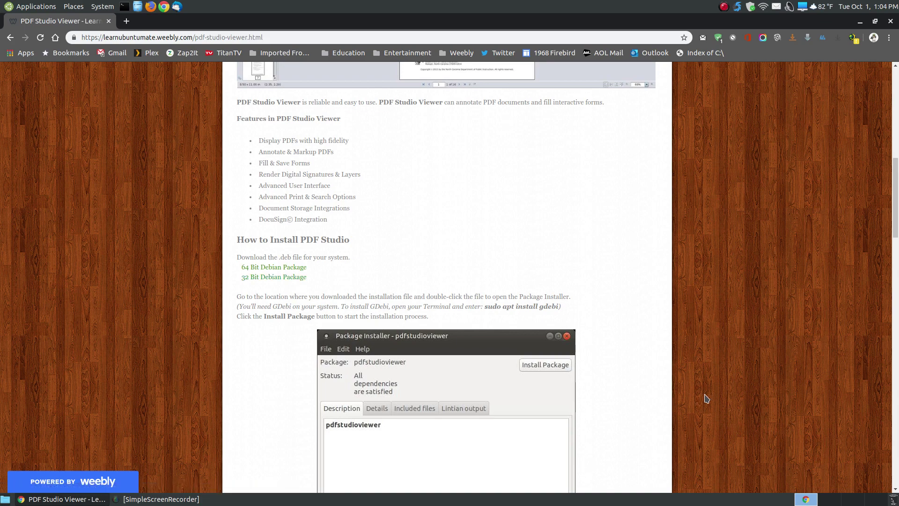
pyautogui.scroll(-5, 708, 398)
pyautogui.scroll(-5, 708, 398)
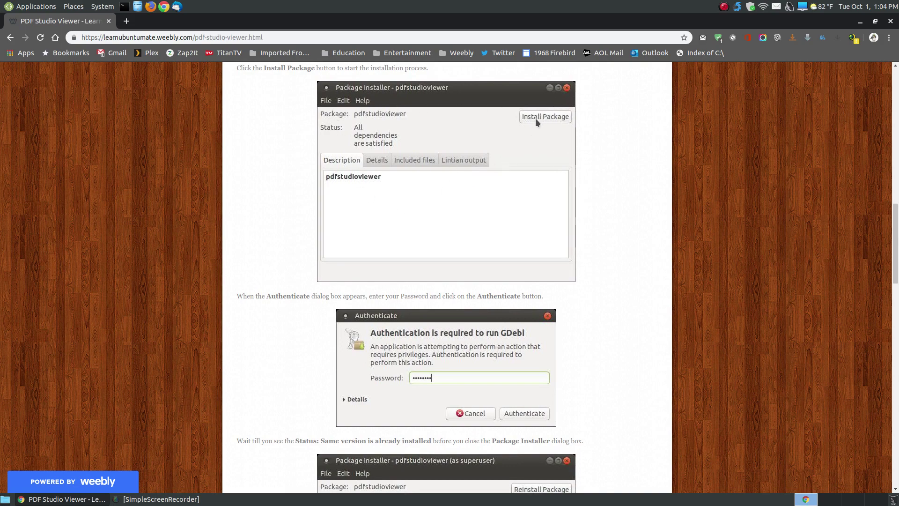
pyautogui.scroll(3, 458, 134)
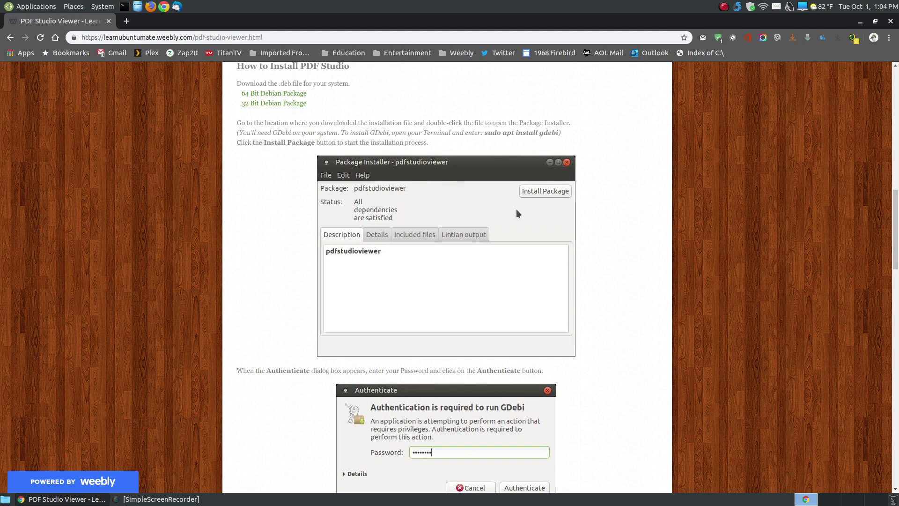
pyautogui.scroll(-4, 576, 278)
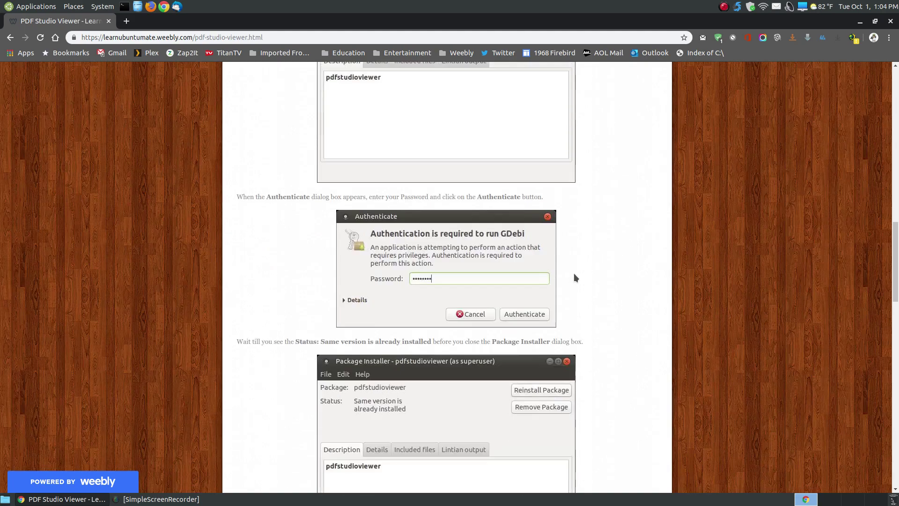
pyautogui.scroll(-4, 528, 358)
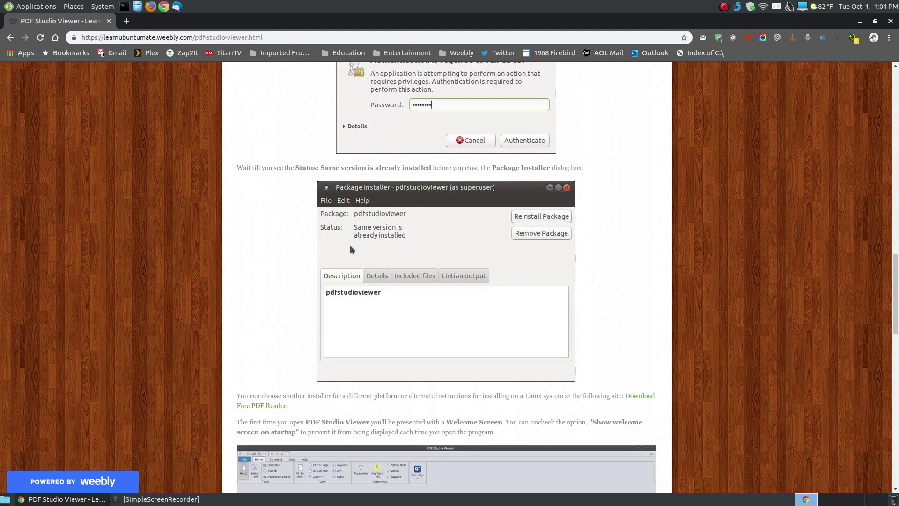
pyautogui.scroll(-5, 748, 326)
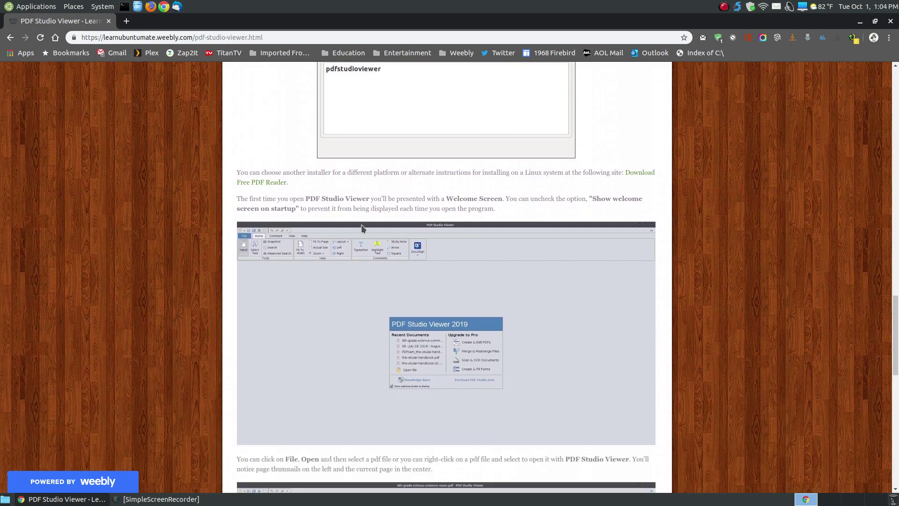
# - Open qoppa's 'Download Free PDF Reader' page in a new tab, skim it, and return to the tutorial tab
pyautogui.click(268, 184)
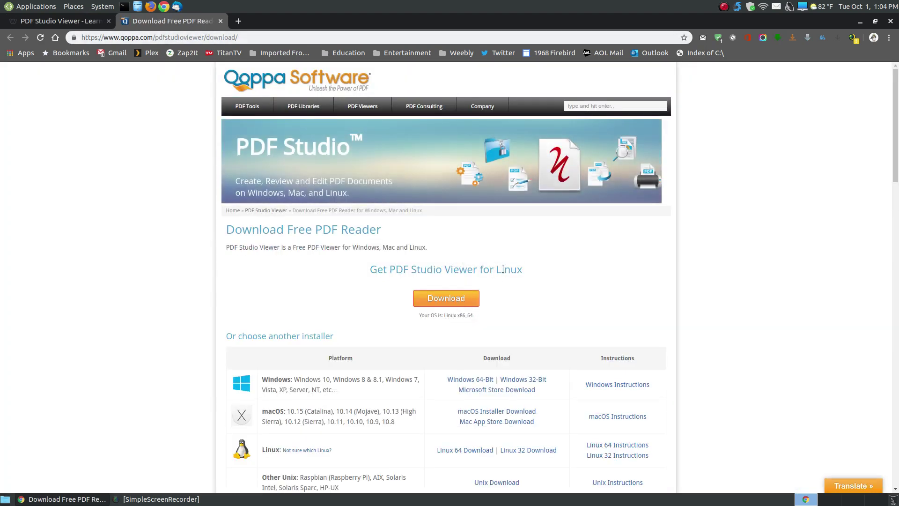
pyautogui.scroll(-3, 779, 278)
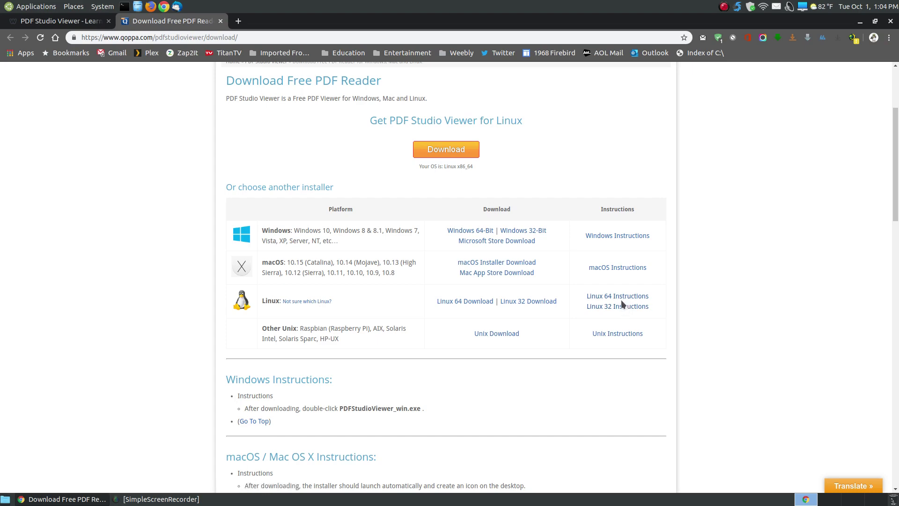
pyautogui.click(31, 23)
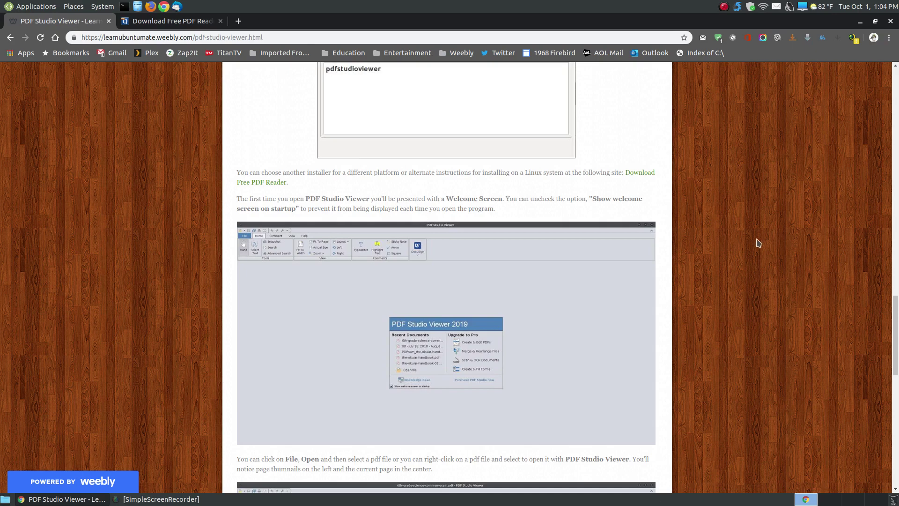
pyautogui.scroll(-3, 758, 241)
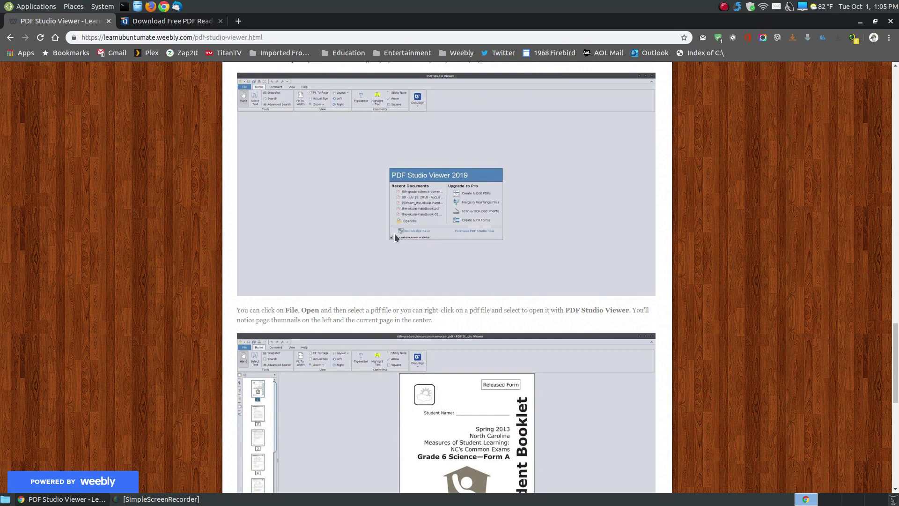
pyautogui.scroll(-1, 402, 231)
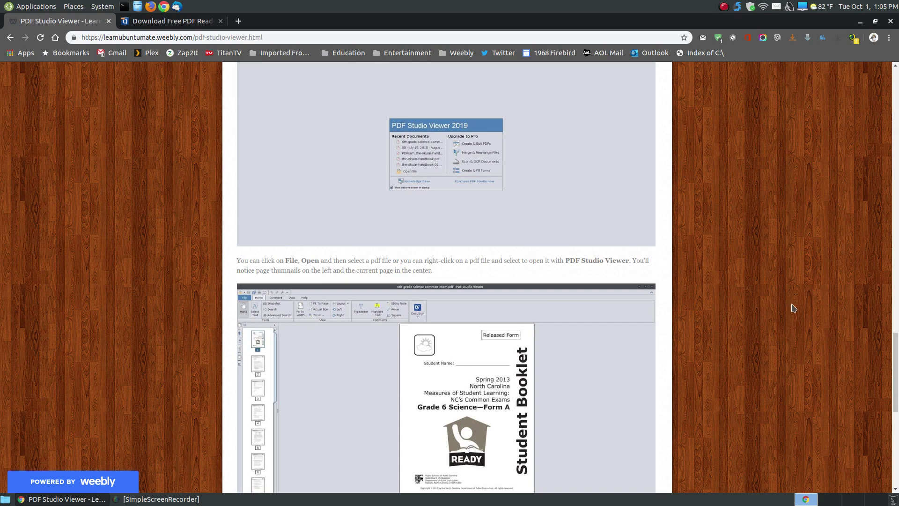
pyautogui.scroll(-4, 795, 308)
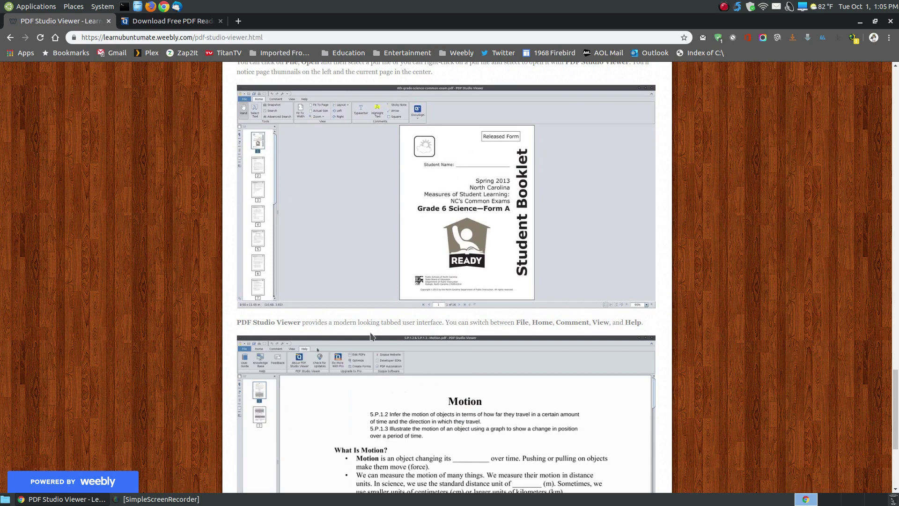
pyautogui.scroll(-2, 518, 311)
pyautogui.scroll(-5, 518, 307)
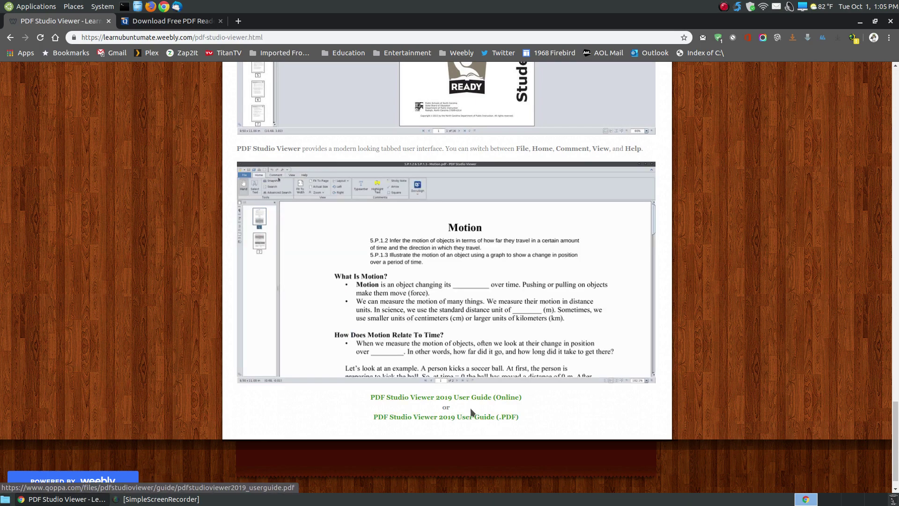
# - Open the 'PDF Studio Viewer 2019 User Guide (Online)' link in a new tab
pyautogui.click(459, 399)
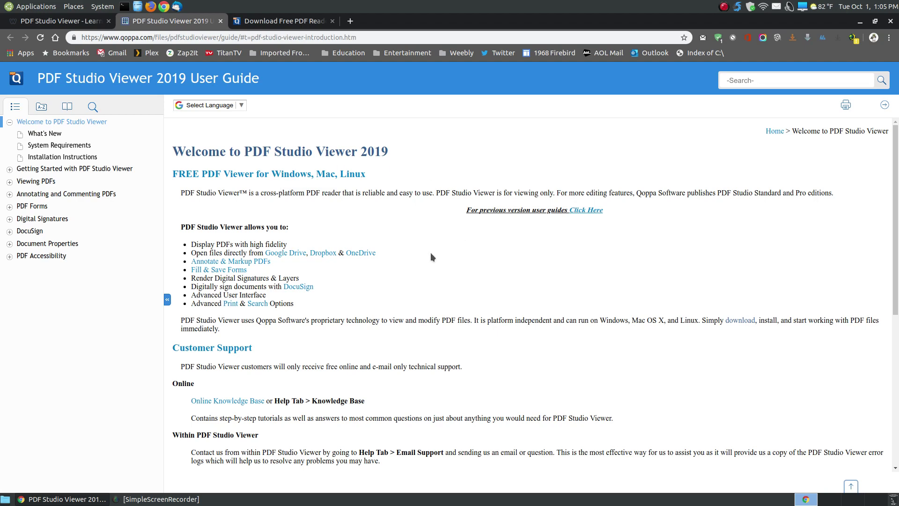
# - Minimize Chrome and launch PDF Studio Viewer 2019 from Applications > Office
pyautogui.click(860, 21)
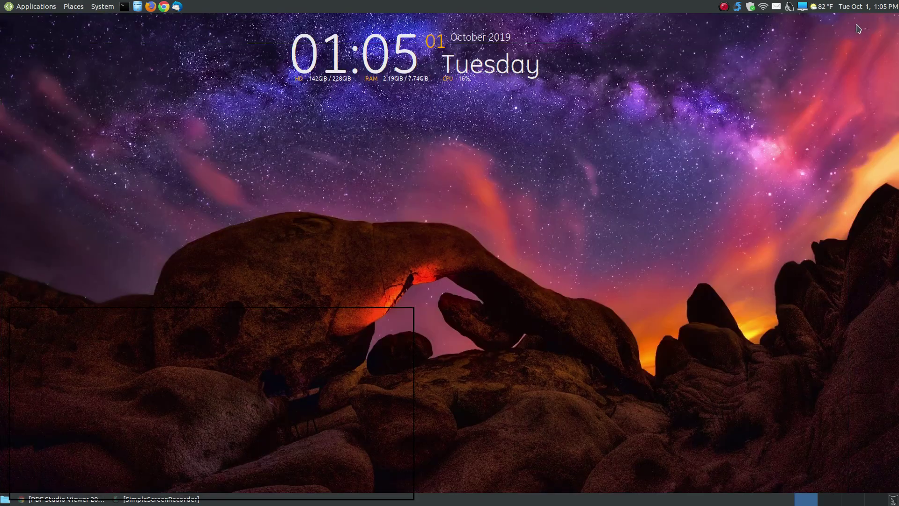
pyautogui.click(8, 7)
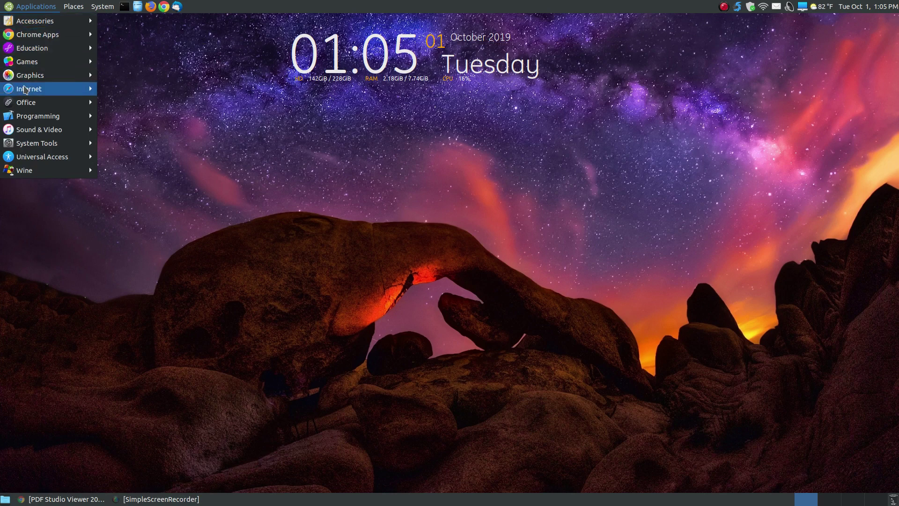
pyautogui.moveTo(49, 121)
pyautogui.moveTo(56, 103)
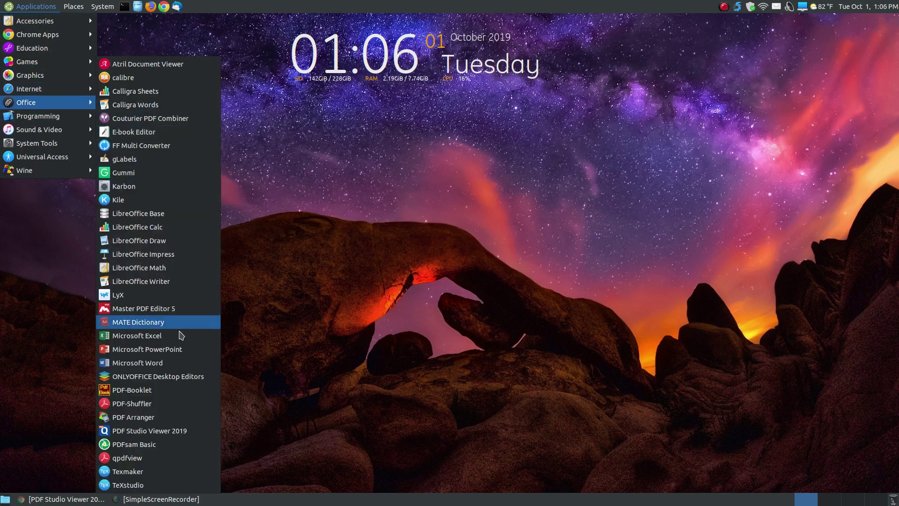
pyautogui.click(177, 436)
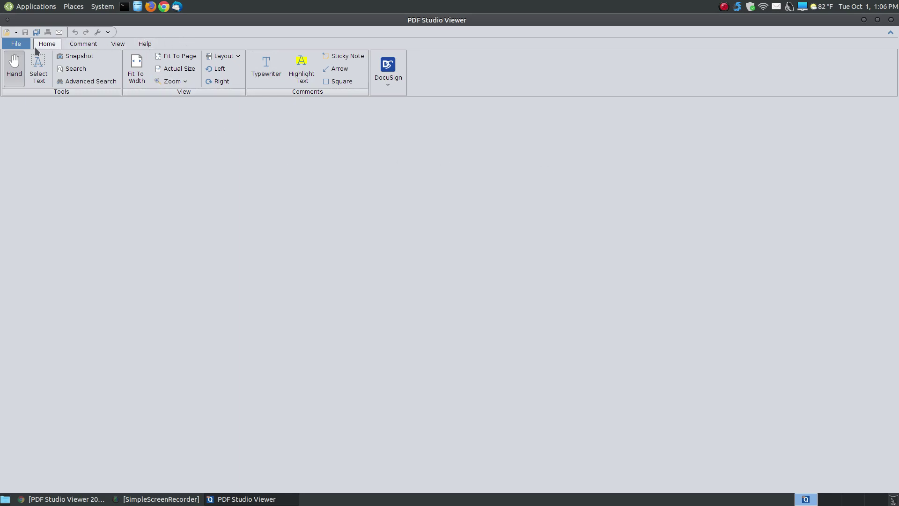
# - Open Preferences from the File backstage view
pyautogui.click(16, 44)
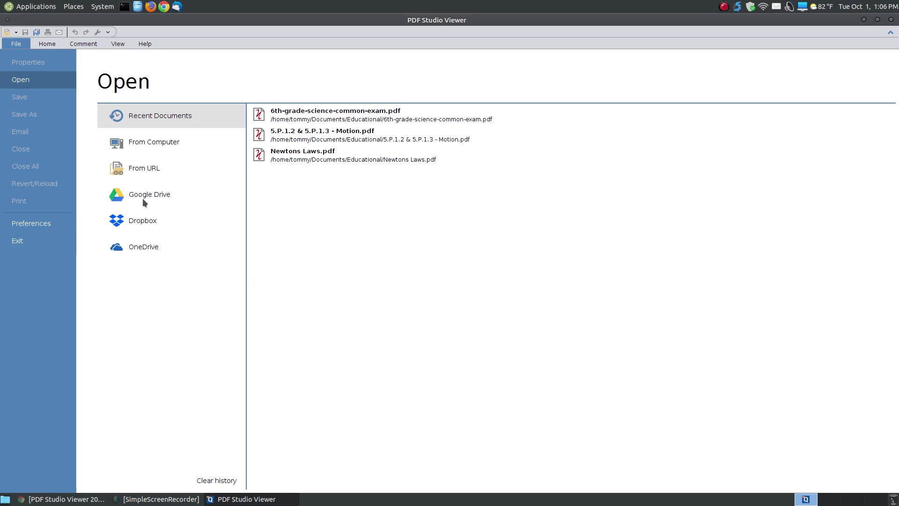
pyautogui.click(51, 223)
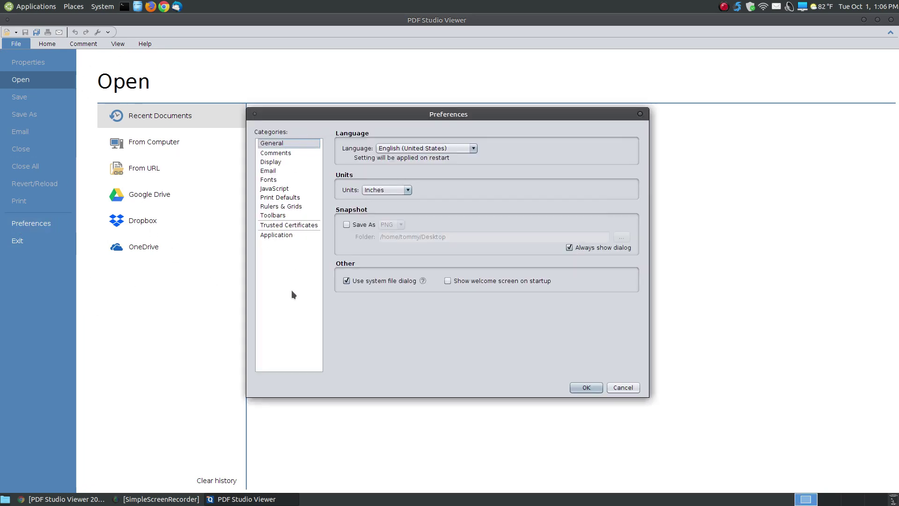
# - Set the Toolbars preference to Classic Style, confirm it, and close the viewer
pyautogui.click(272, 216)
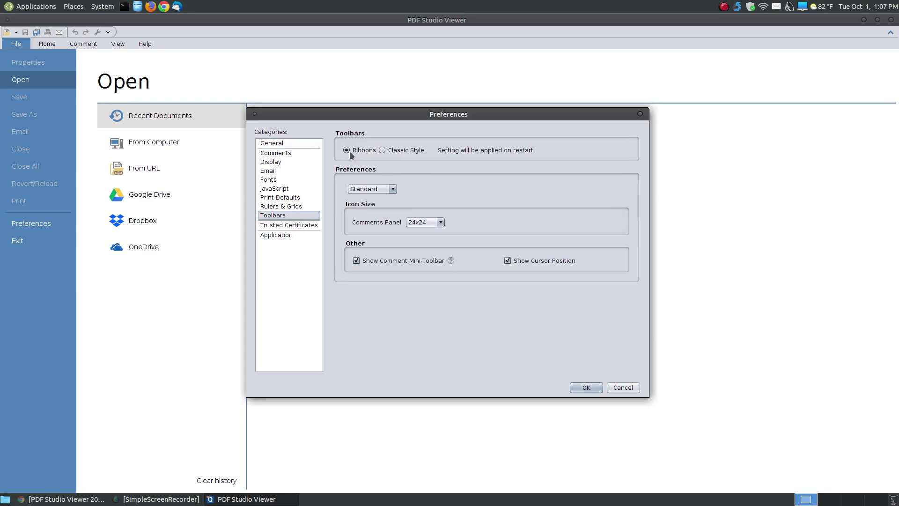
pyautogui.click(382, 151)
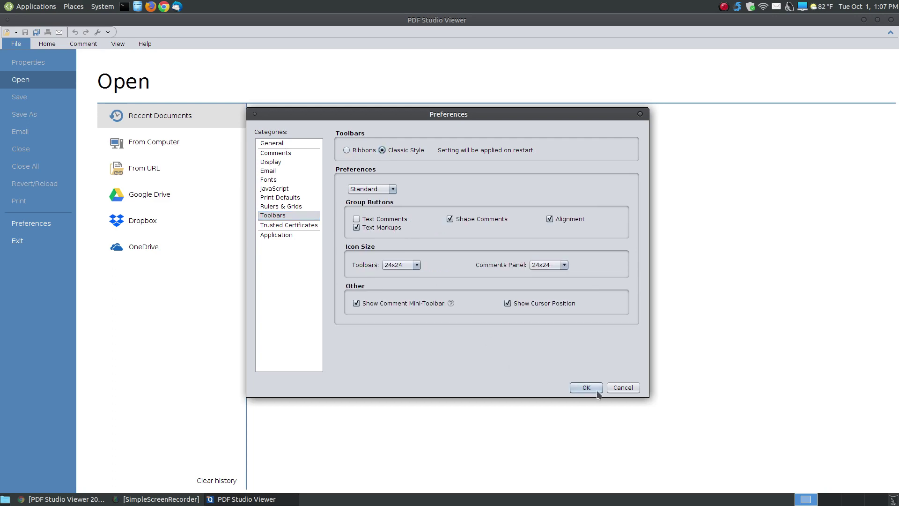
pyautogui.click(597, 392)
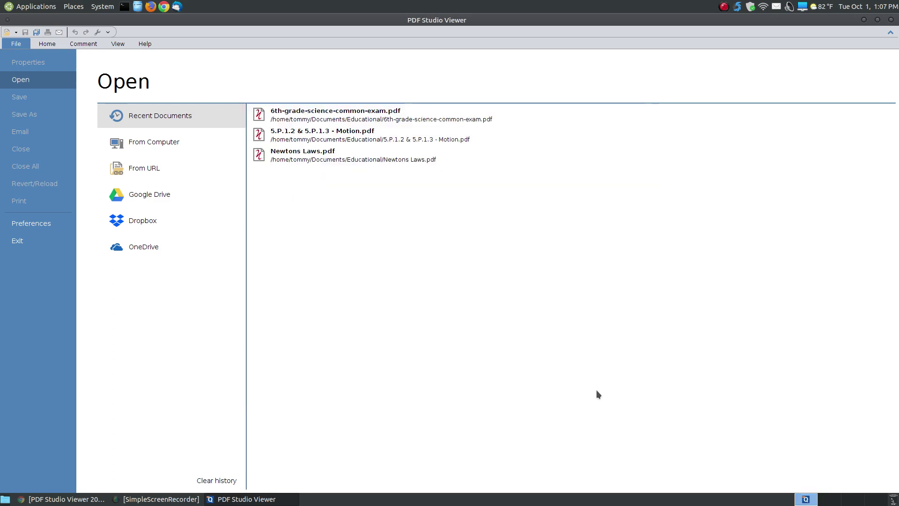
pyautogui.click(893, 20)
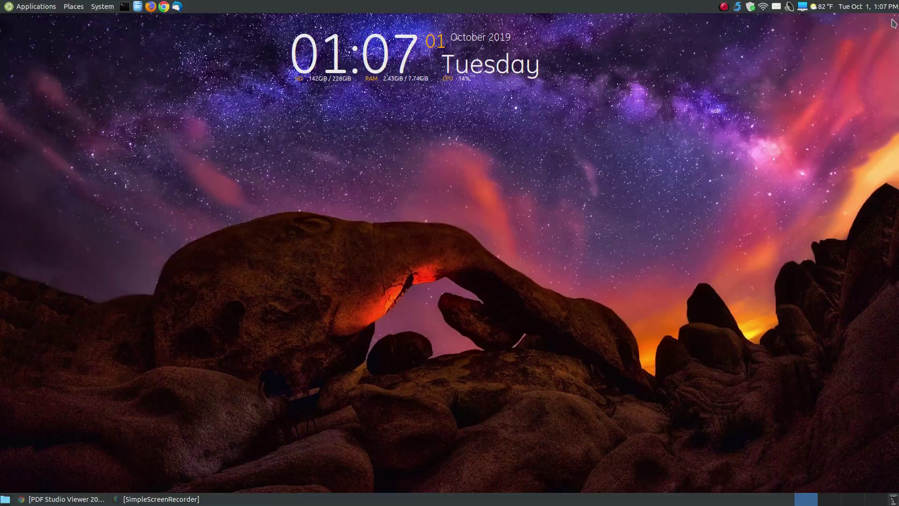
# - Relaunch PDF Studio Viewer 2019 from Applications > Office
pyautogui.click(10, 7)
pyautogui.moveTo(47, 103)
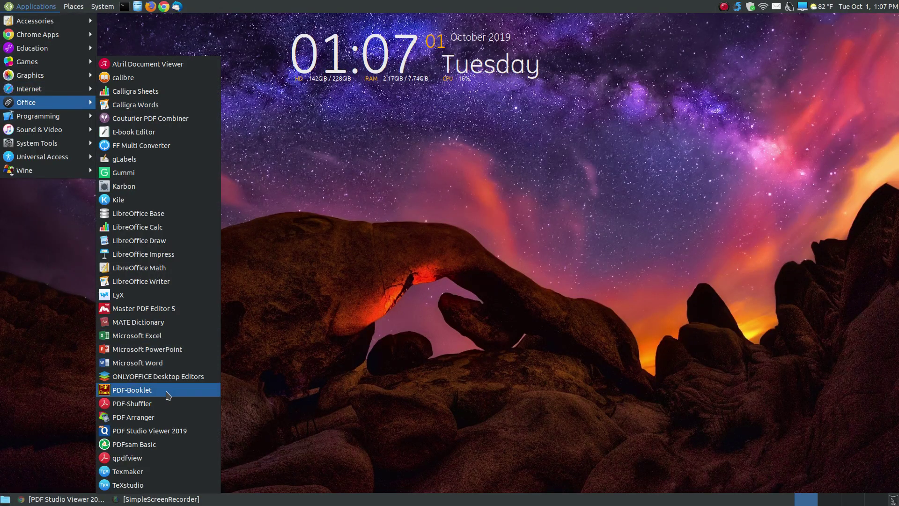
pyautogui.click(173, 438)
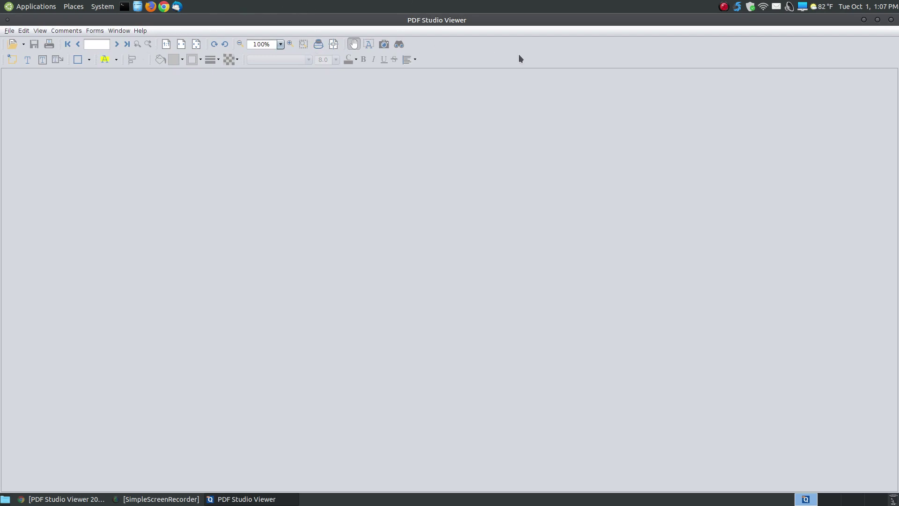
# - In Edit > Preferences > Toolbars, switch the toolbar style back to Ribbons
pyautogui.click(24, 31)
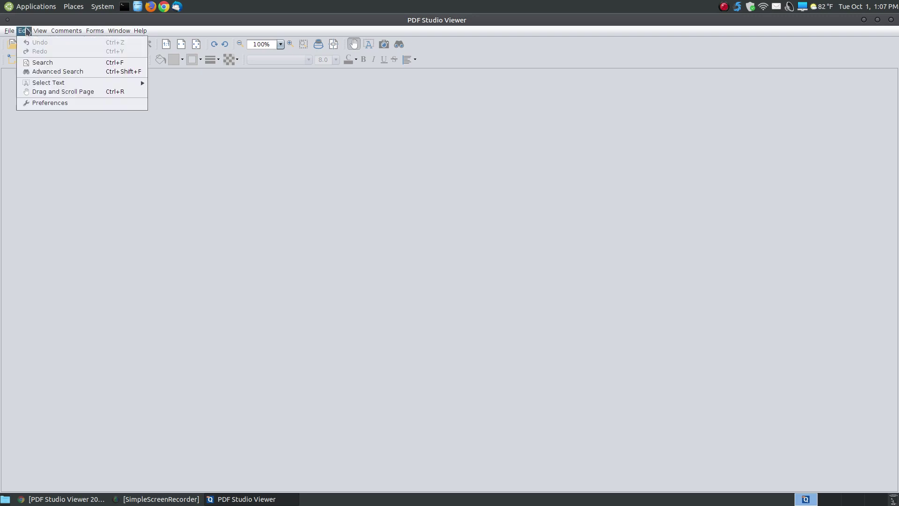
pyautogui.click(57, 103)
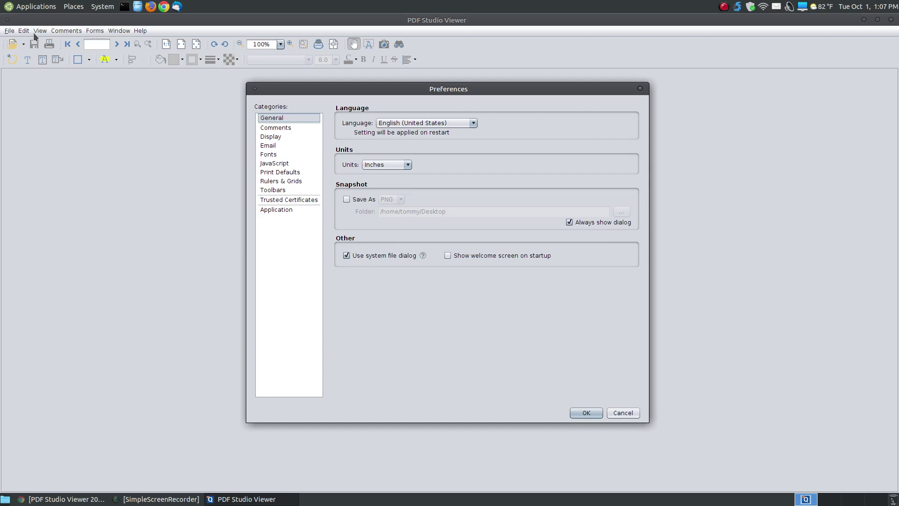
pyautogui.click(277, 182)
pyautogui.click(278, 190)
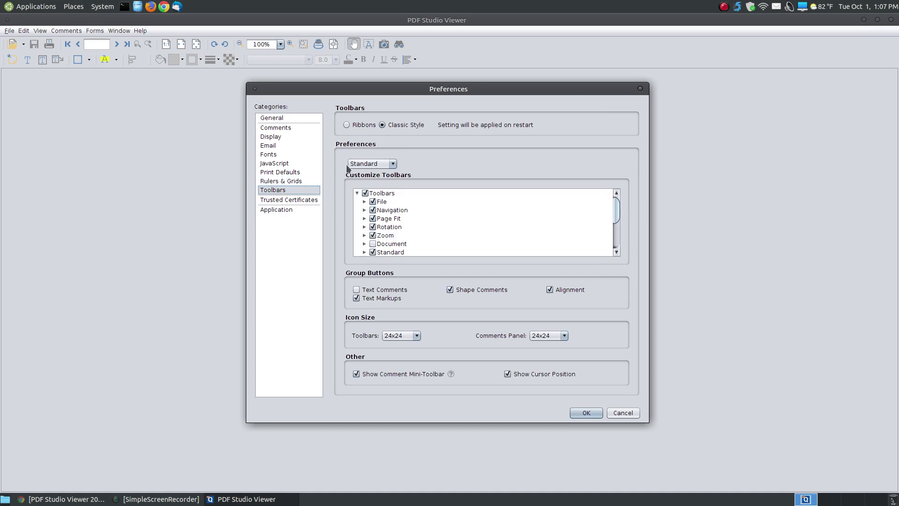
pyautogui.click(347, 125)
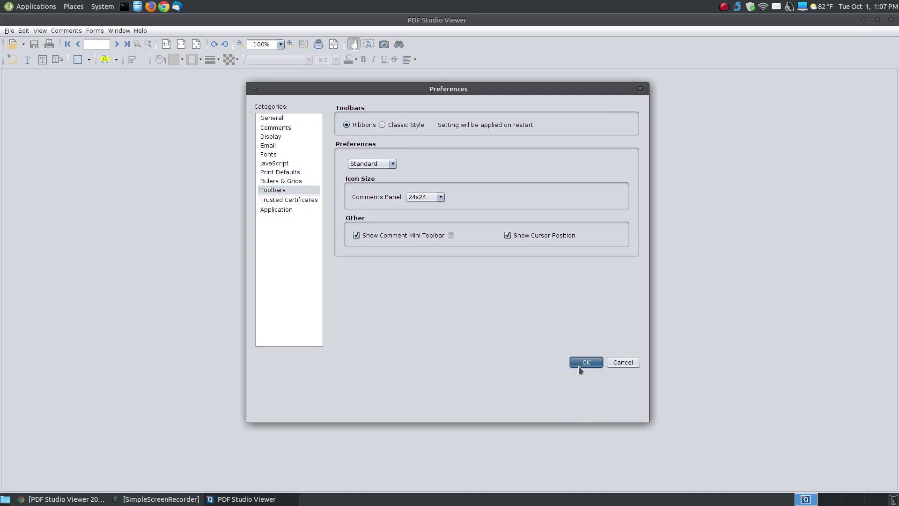
# - Confirm the Ribbons setting, close the viewer, and relaunch PDF Studio Viewer 2019
pyautogui.click(584, 363)
pyautogui.click(892, 21)
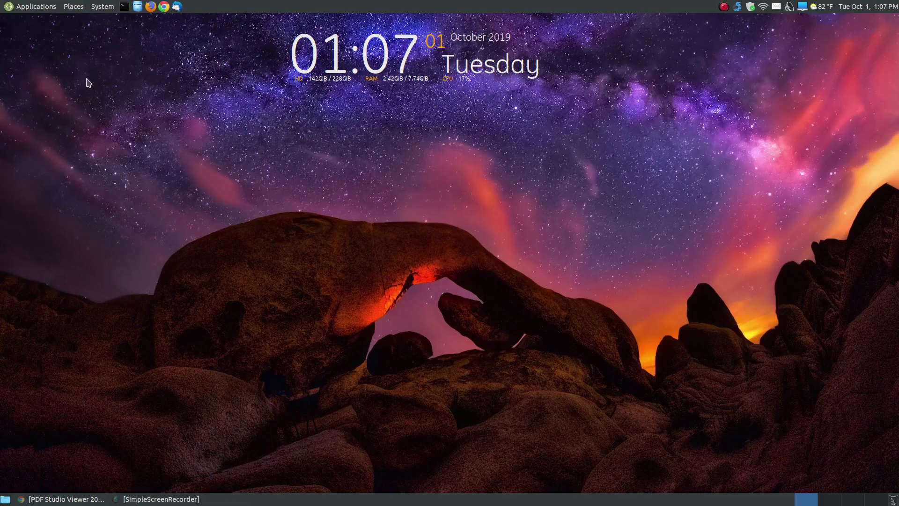
pyautogui.click(9, 6)
pyautogui.moveTo(65, 102)
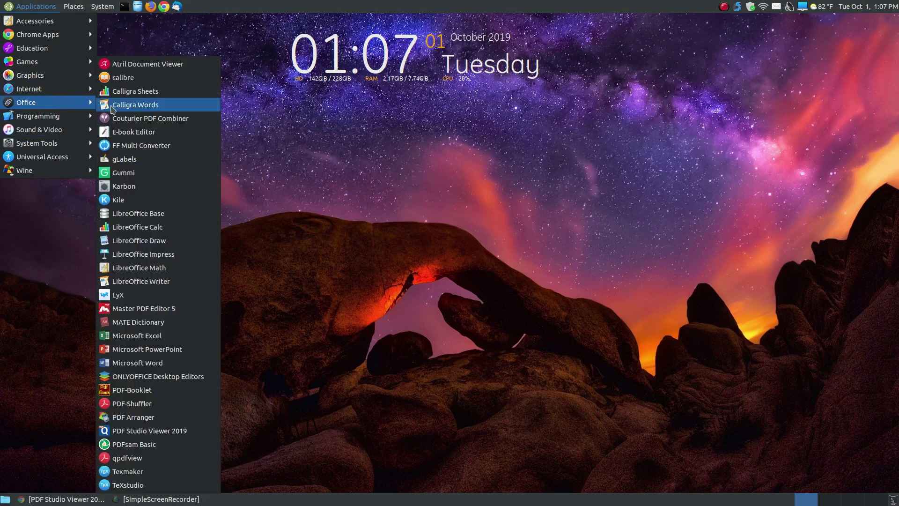
pyautogui.click(165, 434)
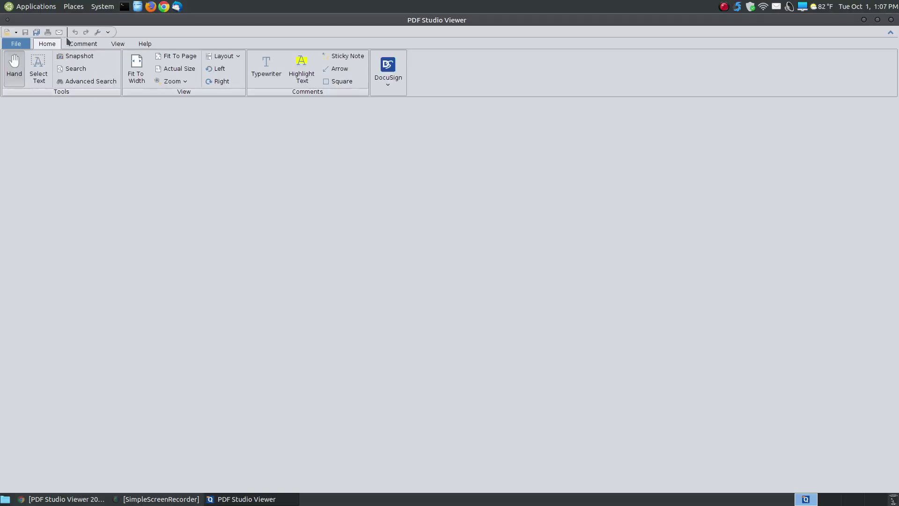
# - Browse the Comment, View, Help and Home ribbon tabs, then show File > Recent Documents
pyautogui.click(84, 44)
pyautogui.click(118, 43)
pyautogui.click(147, 43)
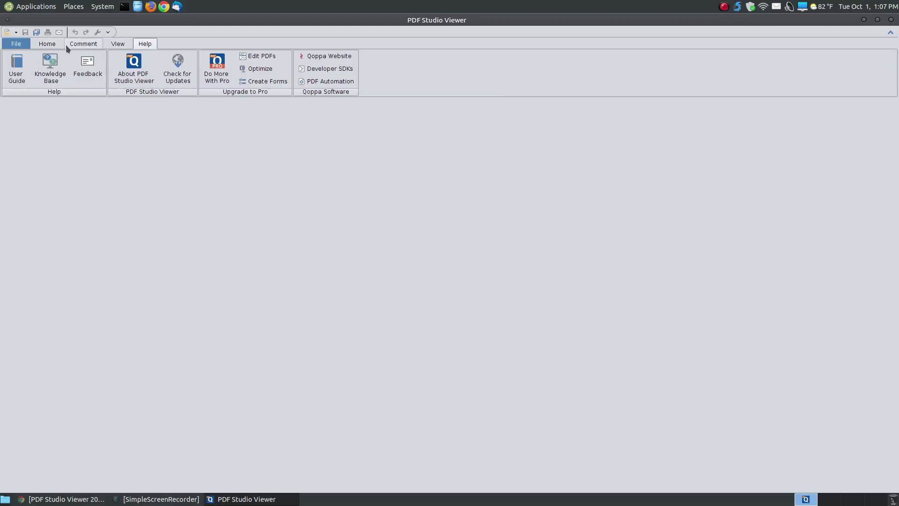
pyautogui.click(48, 44)
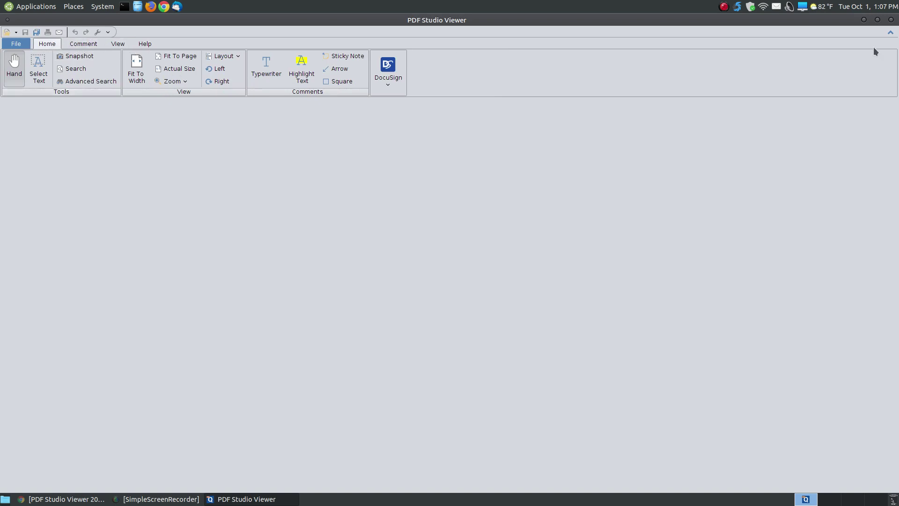
pyautogui.click(82, 43)
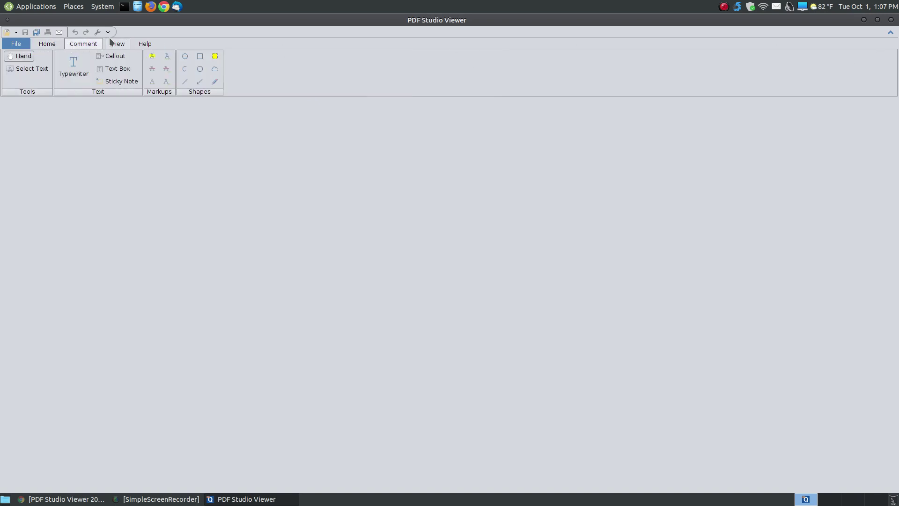
pyautogui.click(118, 43)
pyautogui.click(41, 46)
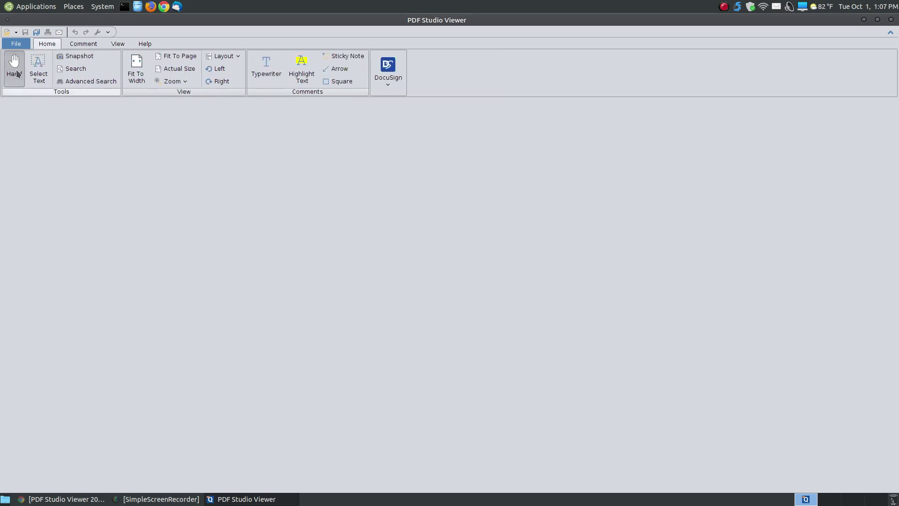
pyautogui.click(15, 45)
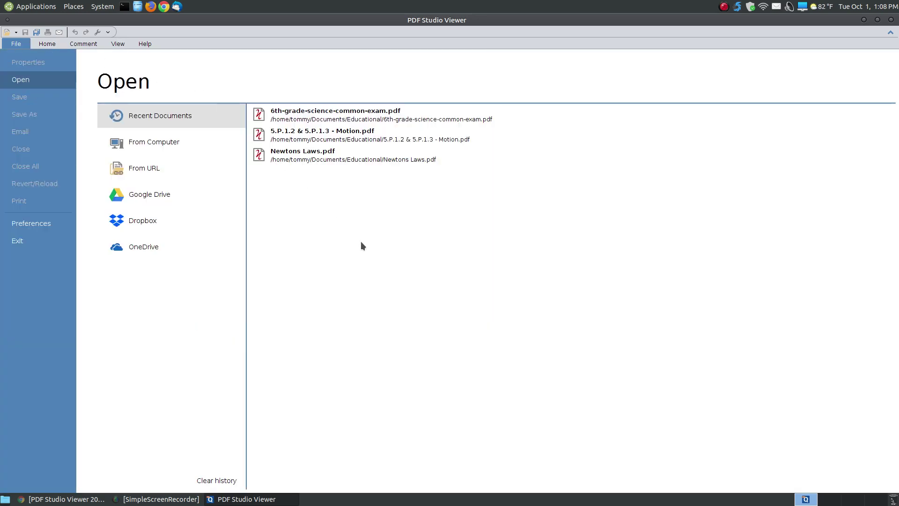
# - Open Motion.pdf and 6th-grade-science-common-exam.pdf from Recent Documents
pyautogui.click(342, 134)
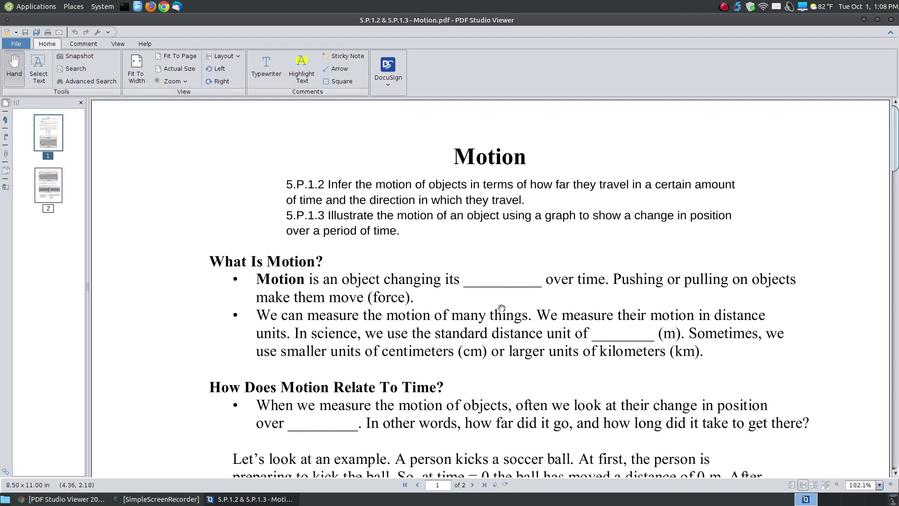
pyautogui.click(15, 45)
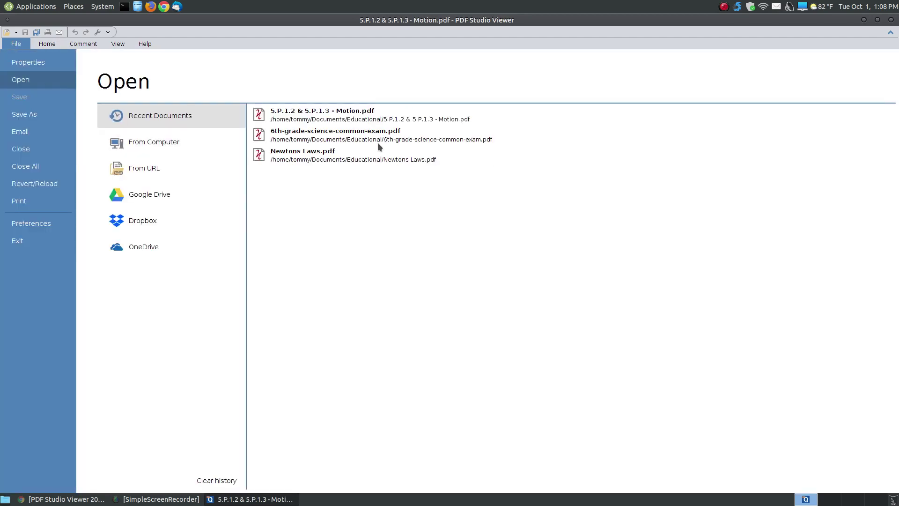
pyautogui.click(364, 137)
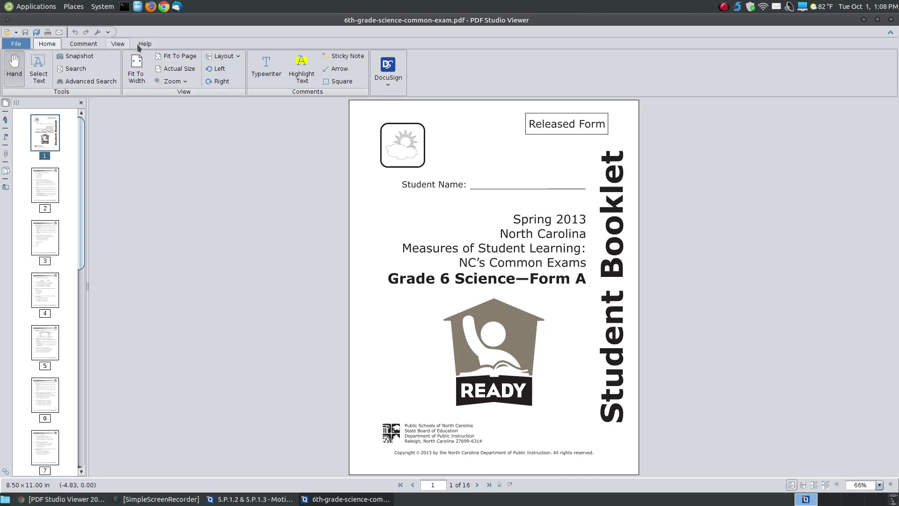
# - Switch between the two document windows, ending on the Motion worksheet
pyautogui.click(268, 503)
pyautogui.click(359, 502)
pyautogui.click(276, 502)
pyautogui.click(252, 502)
pyautogui.click(253, 502)
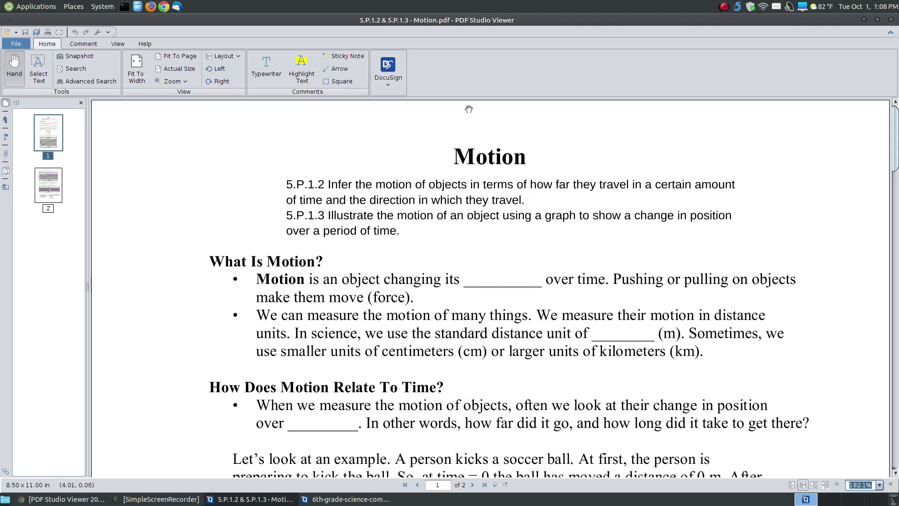
# - Switch to the Grade 6 exam and back to the Motion worksheet from the View tab's window list
pyautogui.click(117, 44)
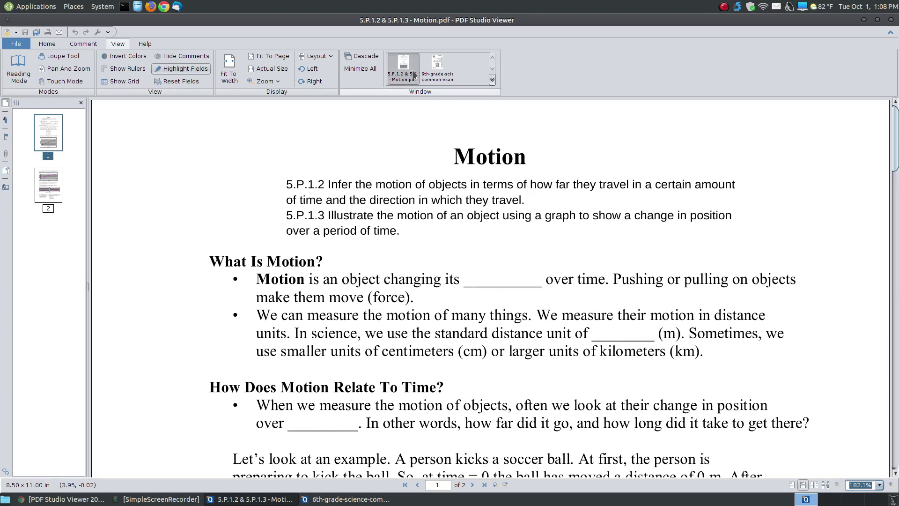
pyautogui.click(438, 69)
pyautogui.click(118, 44)
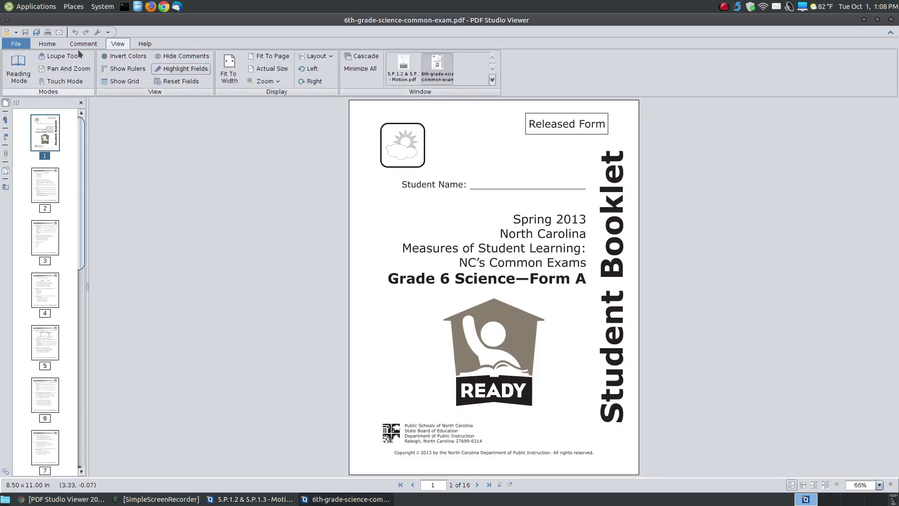
pyautogui.click(409, 75)
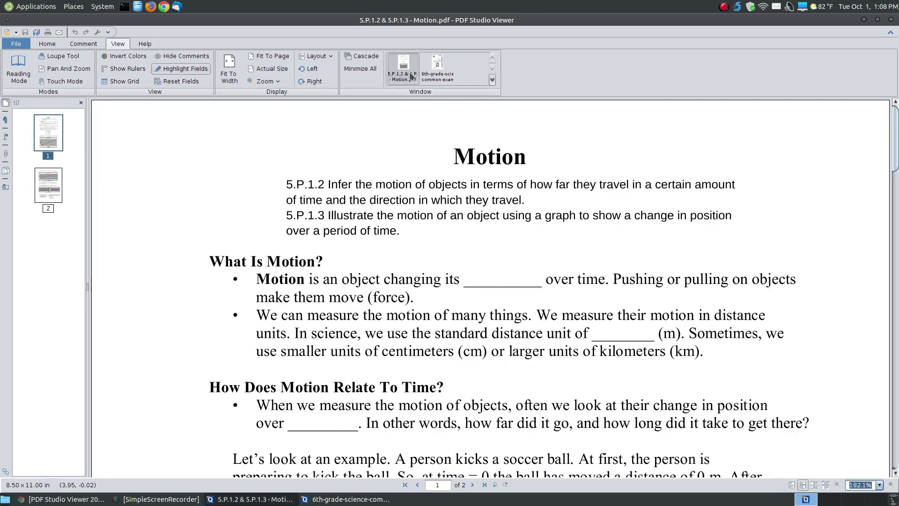
# - Toggle between the exam and the Motion worksheet using the taskbar buttons
pyautogui.click(328, 502)
pyautogui.click(269, 502)
pyautogui.click(347, 502)
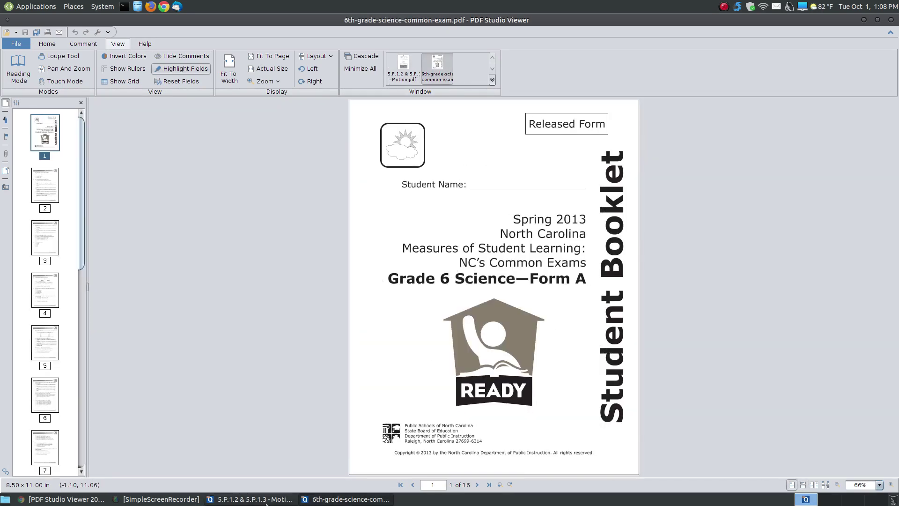
pyautogui.click(268, 502)
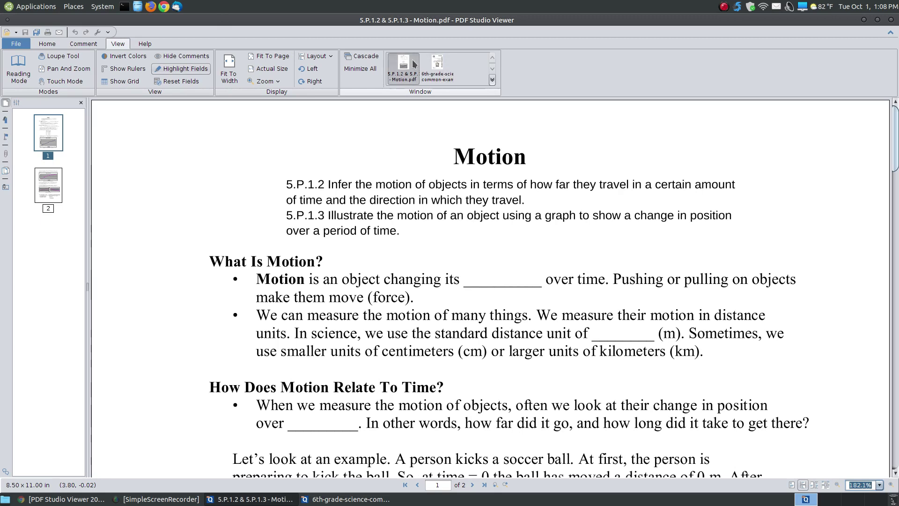
pyautogui.click(47, 44)
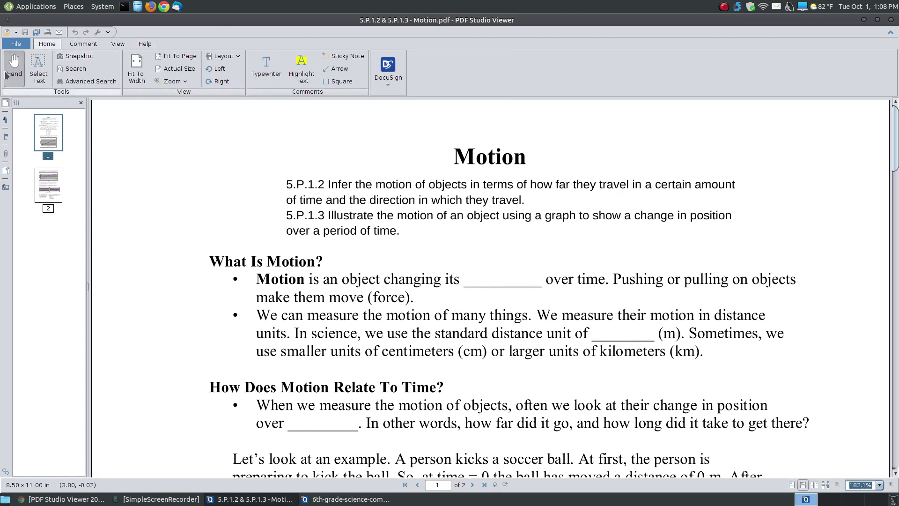
pyautogui.scroll(-2, 492, 233)
pyautogui.scroll(-20, 492, 233)
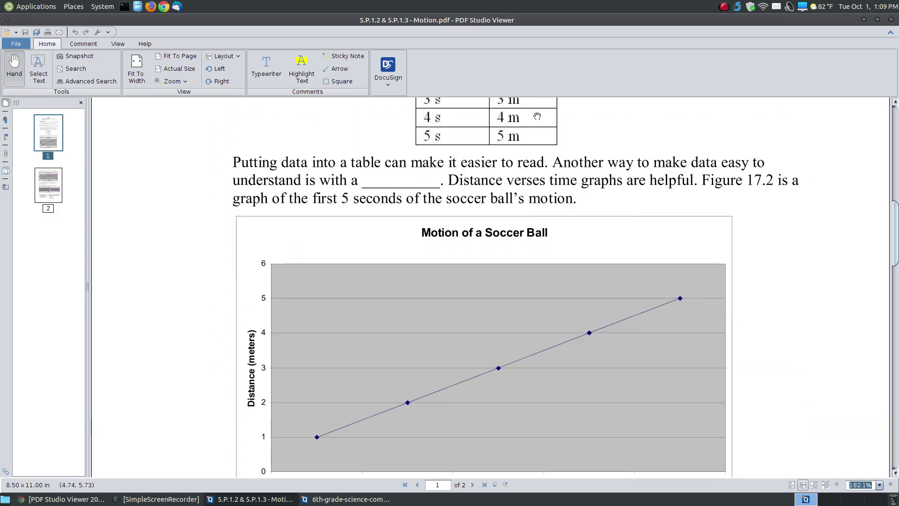
pyautogui.scroll(-12, 629, 424)
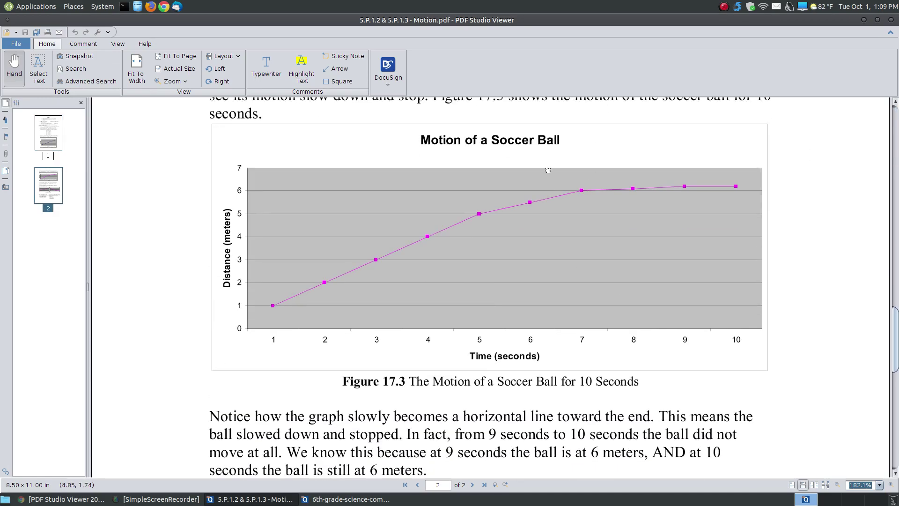
pyautogui.scroll(20, 568, 202)
pyautogui.scroll(8, 611, 291)
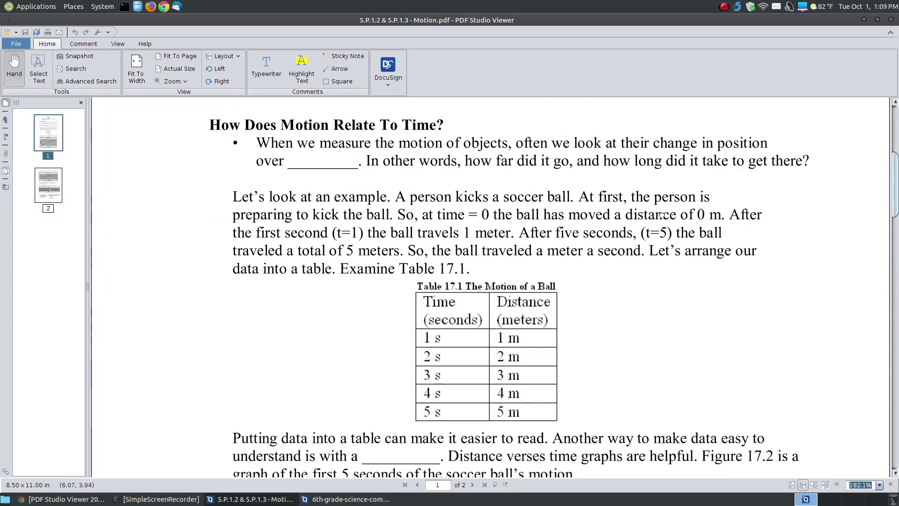
pyautogui.scroll(9, 616, 362)
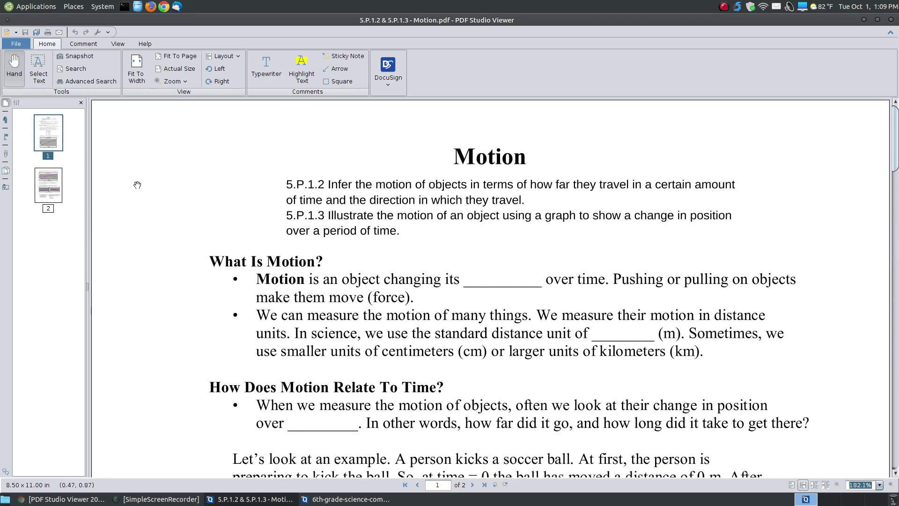
pyautogui.click(38, 68)
pyautogui.moveTo(277, 185); pyautogui.dragTo(520, 206)
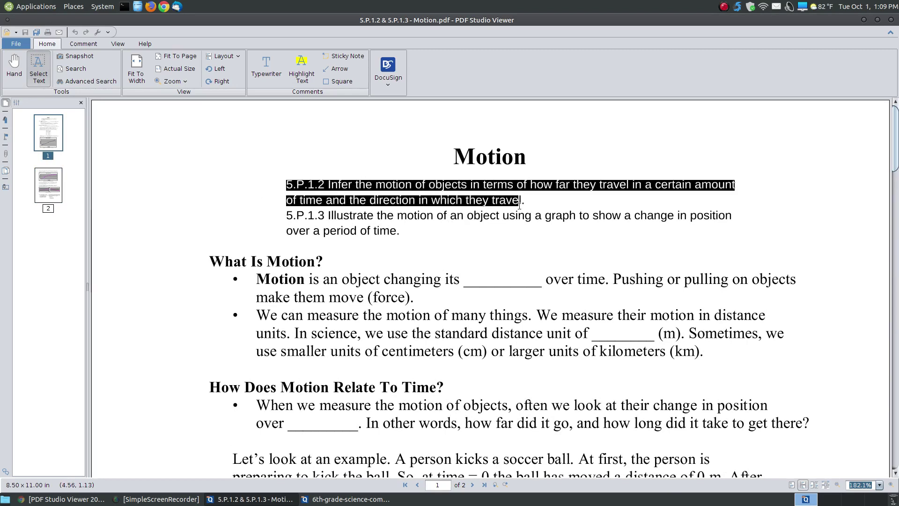
pyautogui.click(516, 230)
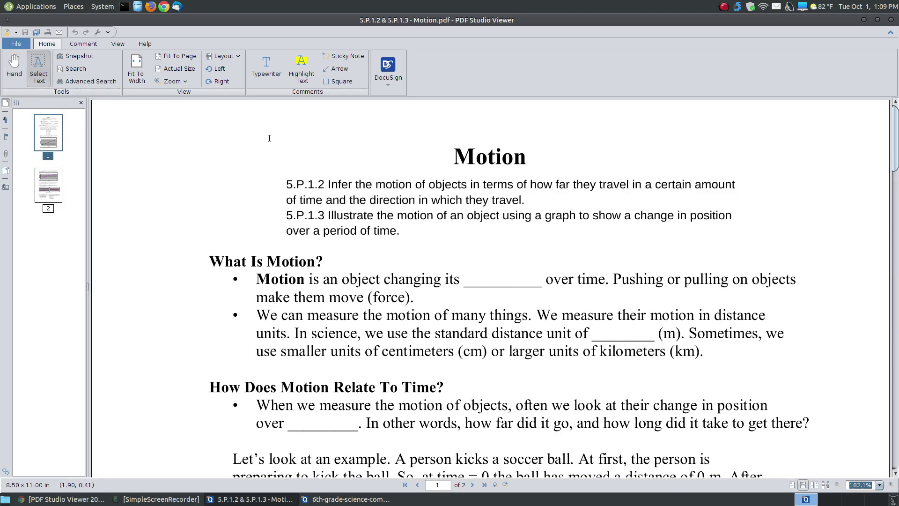
pyautogui.click(14, 68)
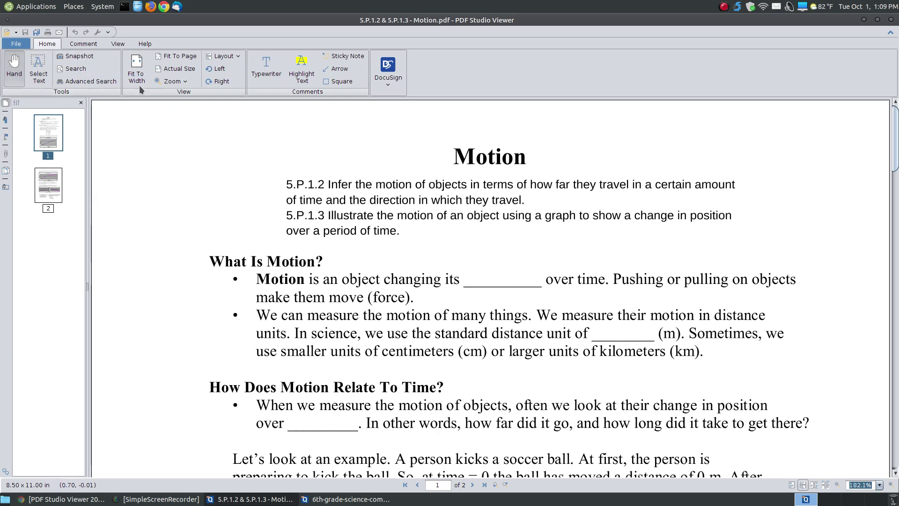
# - Snapshot page 1's title and standards area to the clipboard, with Save As PNG enabled
pyautogui.click(84, 59)
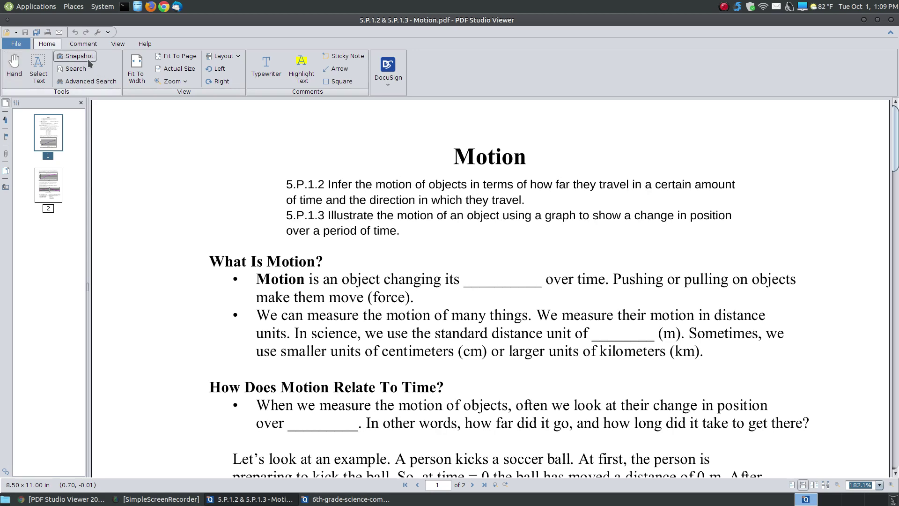
pyautogui.moveTo(263, 121); pyautogui.dragTo(791, 267)
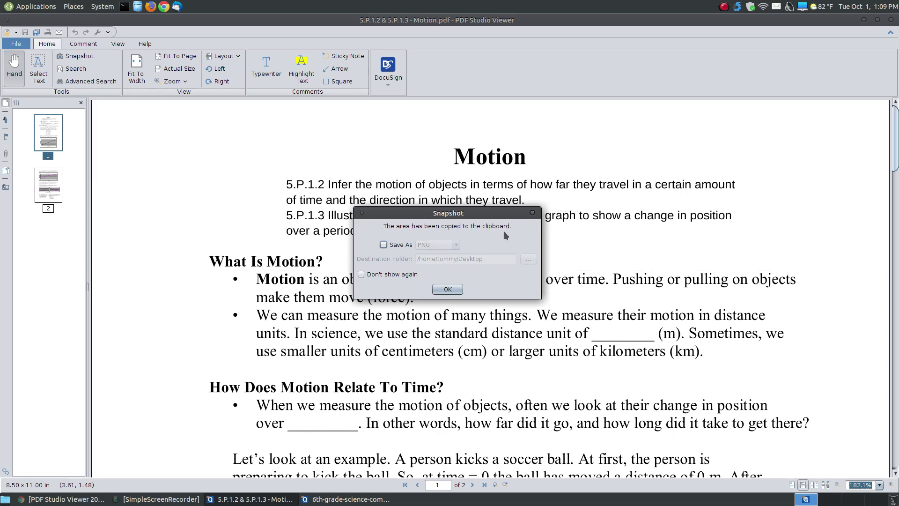
pyautogui.click(383, 245)
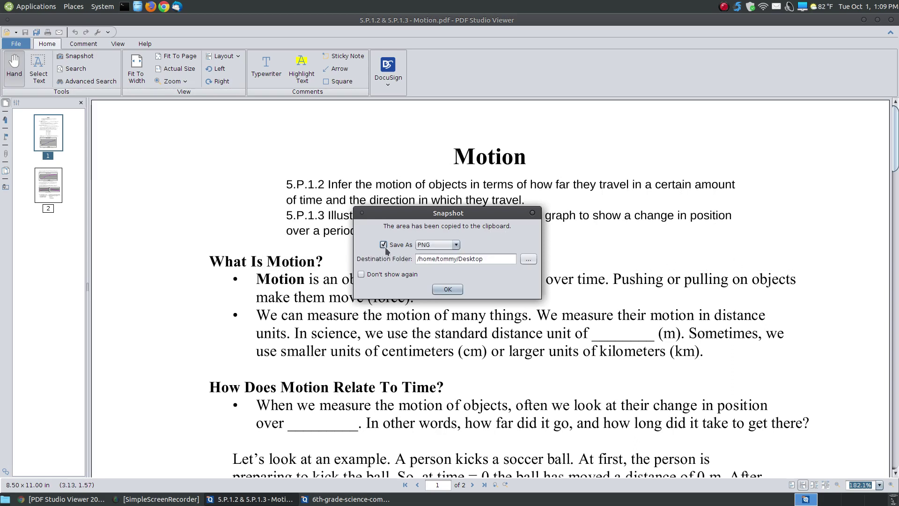
pyautogui.click(448, 245)
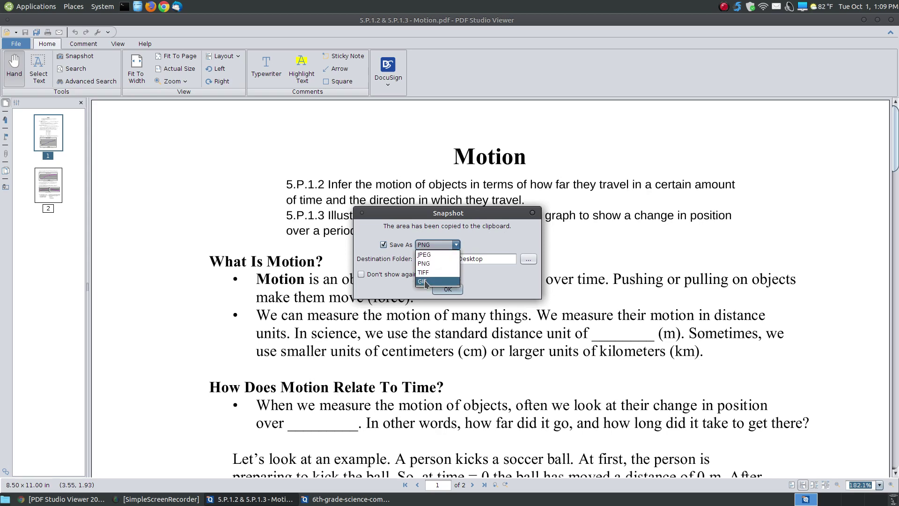
pyautogui.click(491, 231)
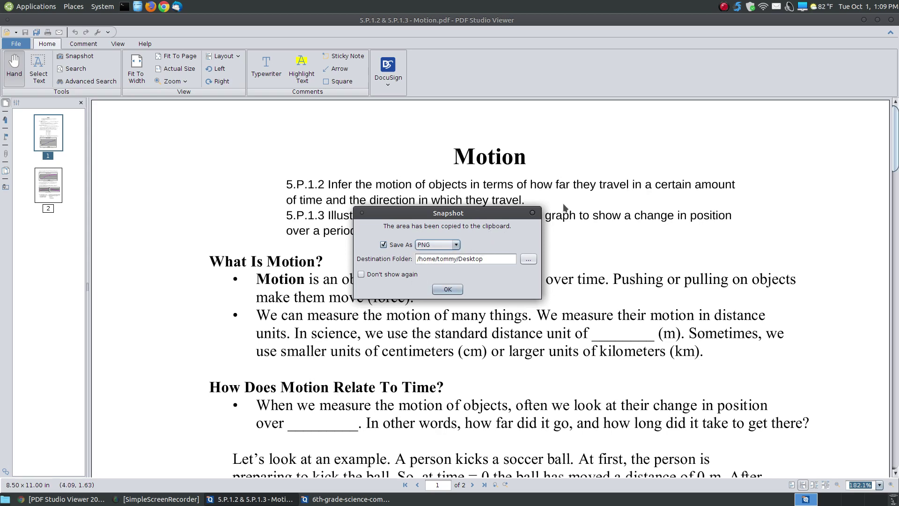
pyautogui.click(532, 213)
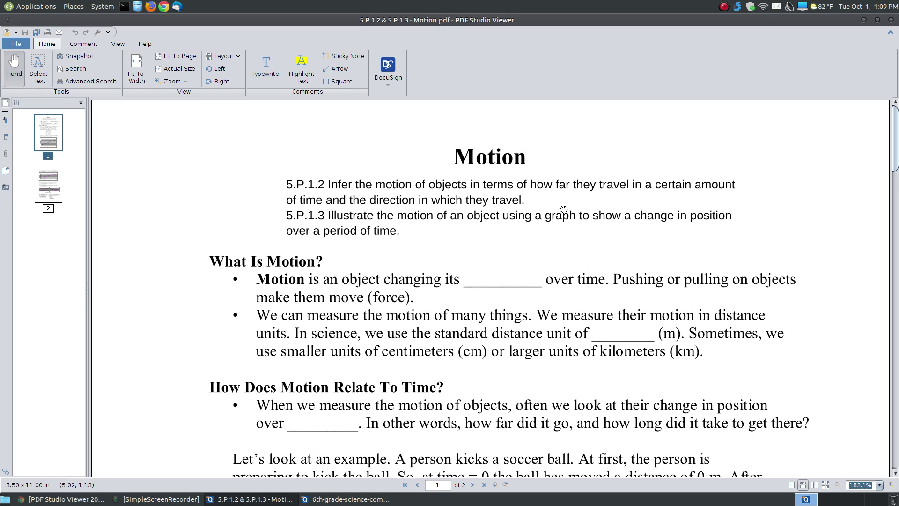
pyautogui.click(75, 68)
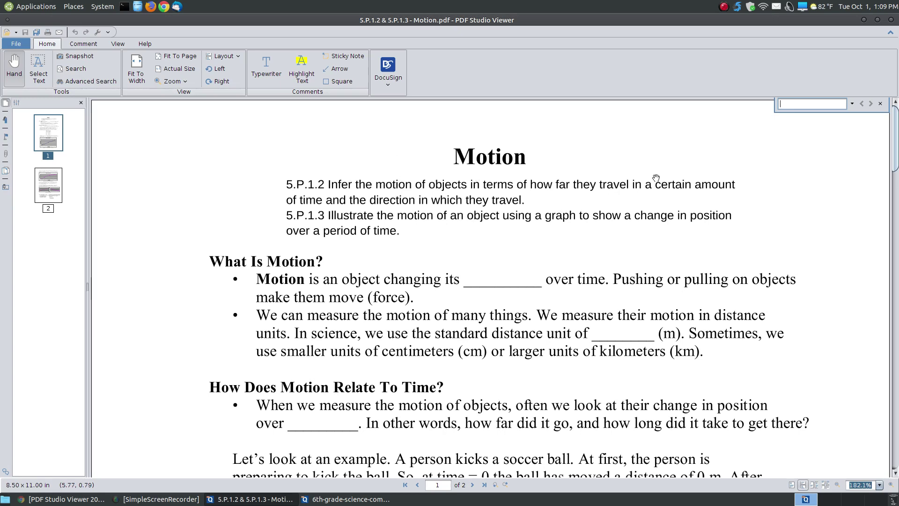
pyautogui.click(796, 104)
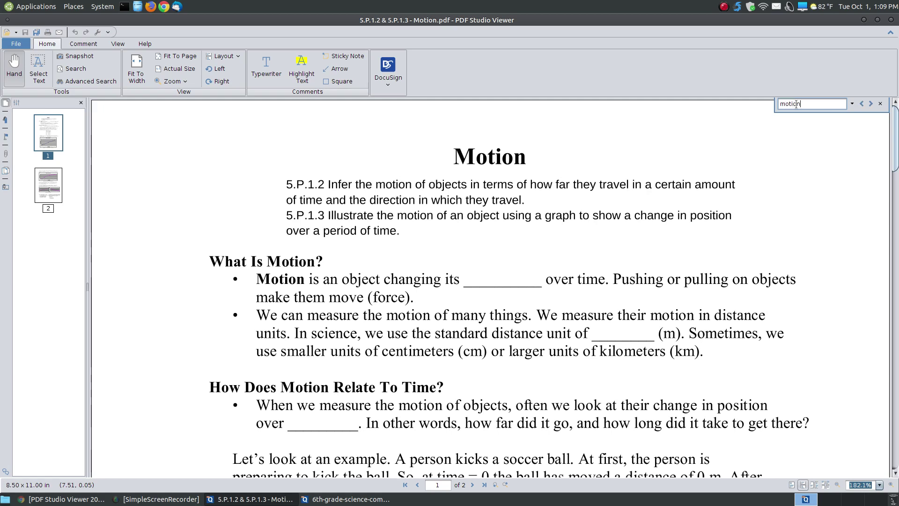
pyautogui.click(870, 104)
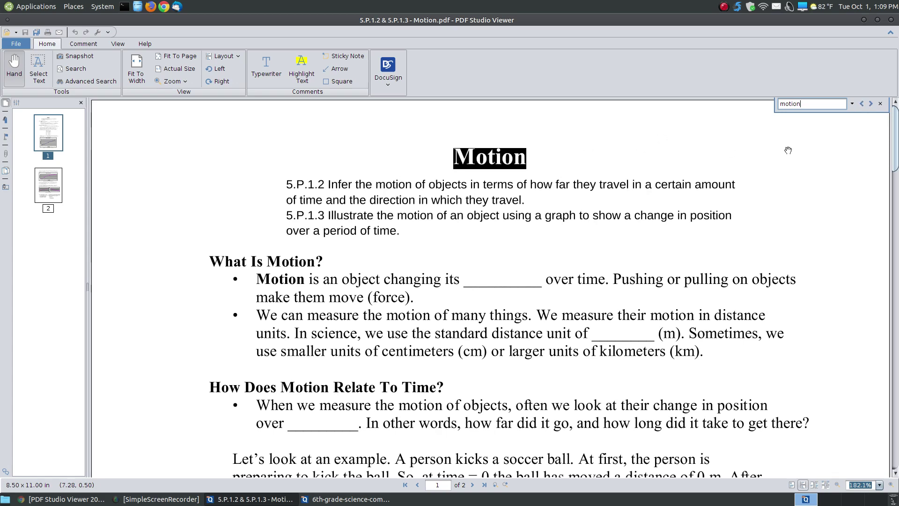
pyautogui.click(871, 104)
pyautogui.click(871, 104)
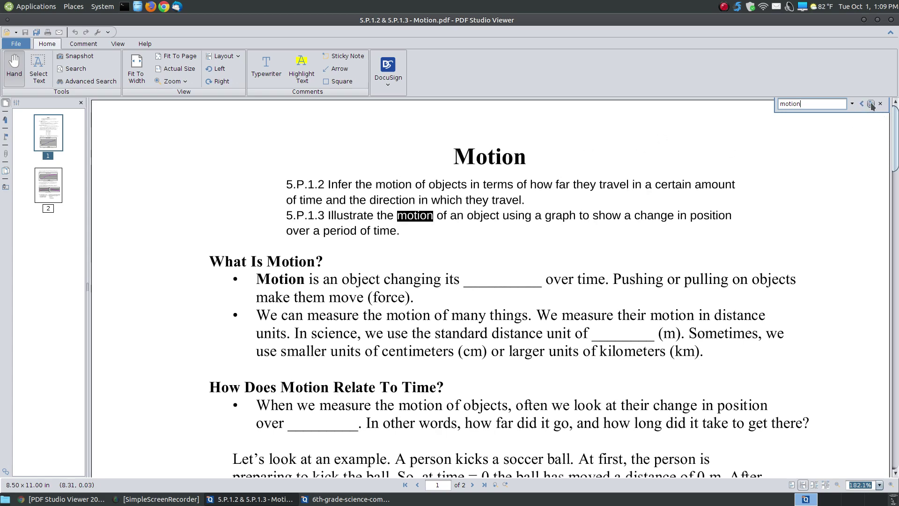
pyautogui.click(871, 104)
pyautogui.click(880, 104)
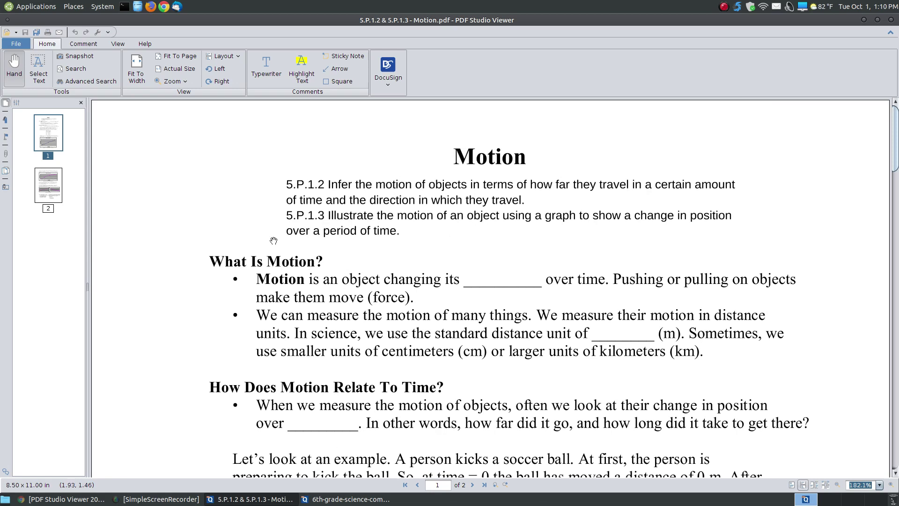
# - Run a case-sensitive search for 'motion', then open page 2's 'What is the best explanation of motion?' result
pyautogui.click(93, 81)
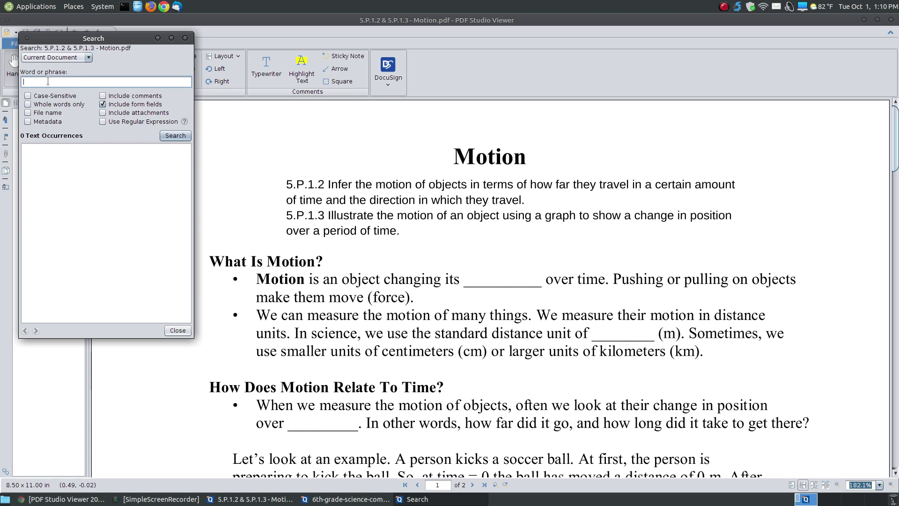
pyautogui.write('io')
pyautogui.press('Home')
pyautogui.write('m')
pyautogui.click(28, 96)
pyautogui.click(167, 137)
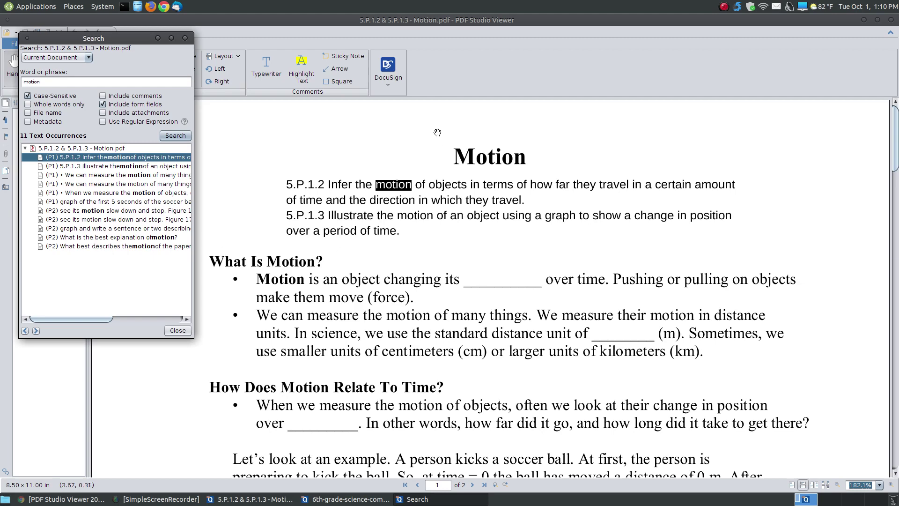
pyautogui.click(103, 240)
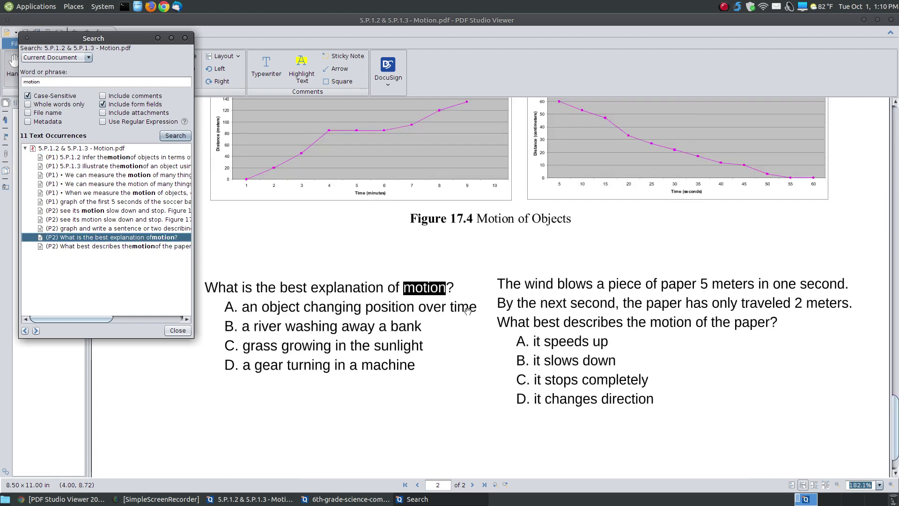
pyautogui.click(185, 38)
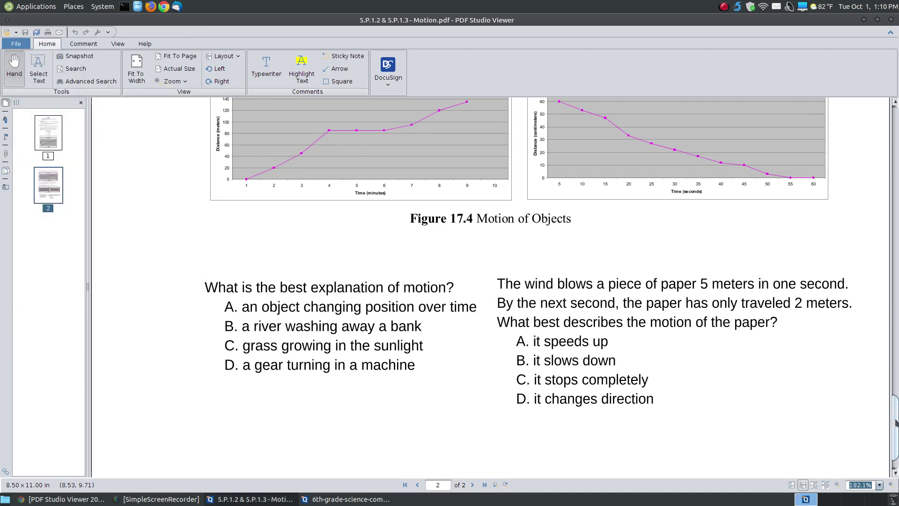
# - Fit the whole page in the view, then show it at 100%
pyautogui.moveTo(895, 423); pyautogui.dragTo(896, 138)
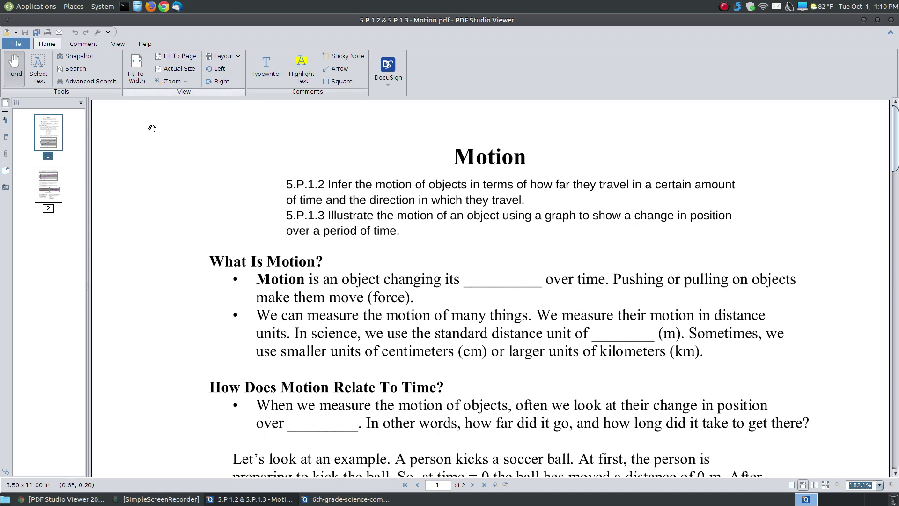
pyautogui.click(167, 57)
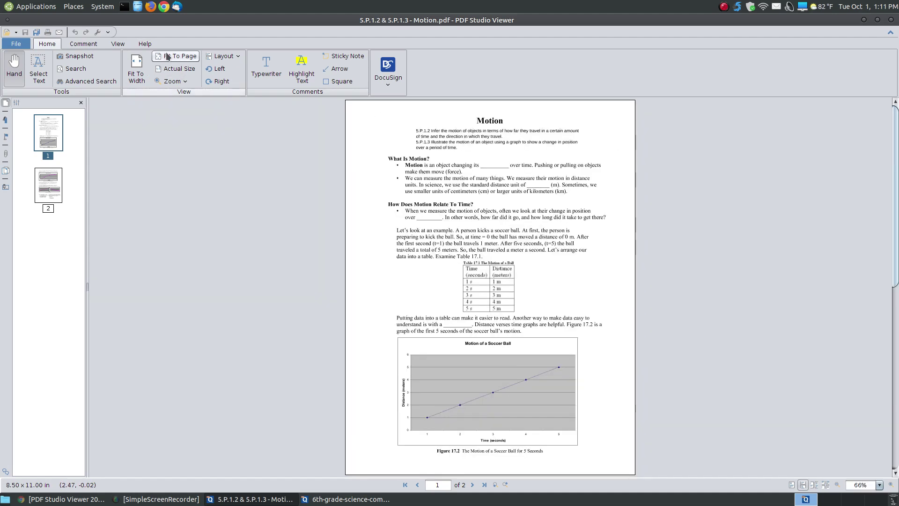
pyautogui.click(177, 69)
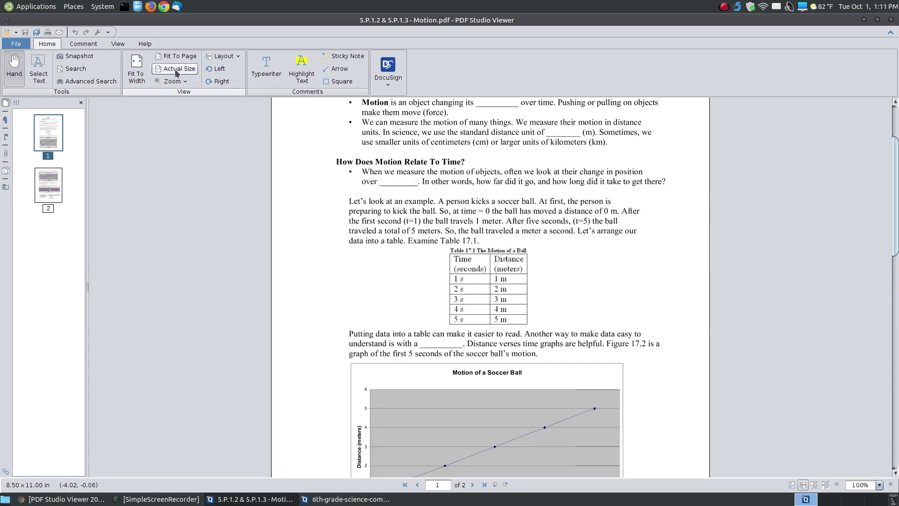
pyautogui.click(175, 81)
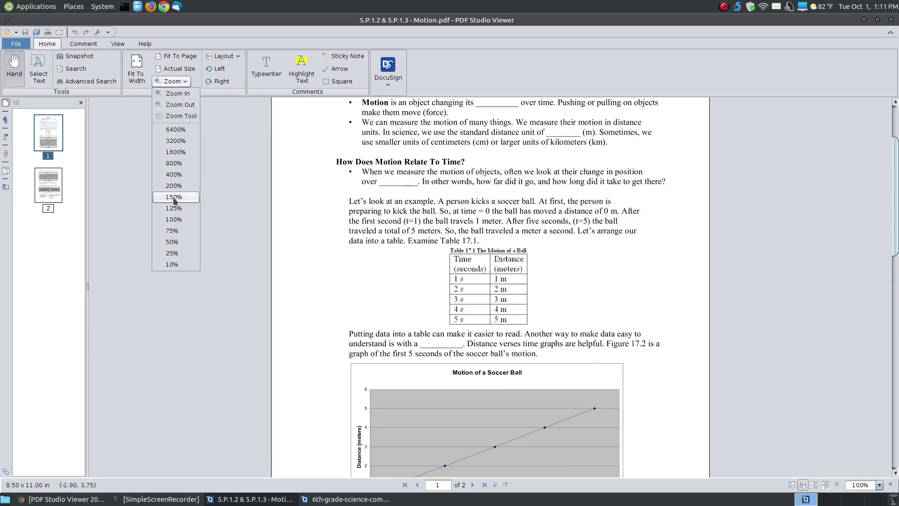
pyautogui.click(178, 220)
# - Zoom the worksheet to 150% then 200%, scroll to the top, and bring the science exam forward
pyautogui.click(176, 83)
pyautogui.click(183, 197)
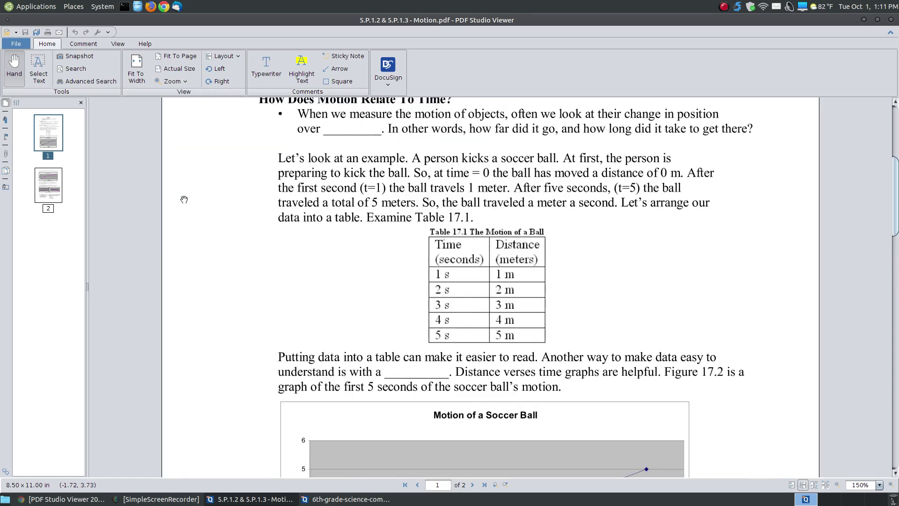
pyautogui.click(178, 82)
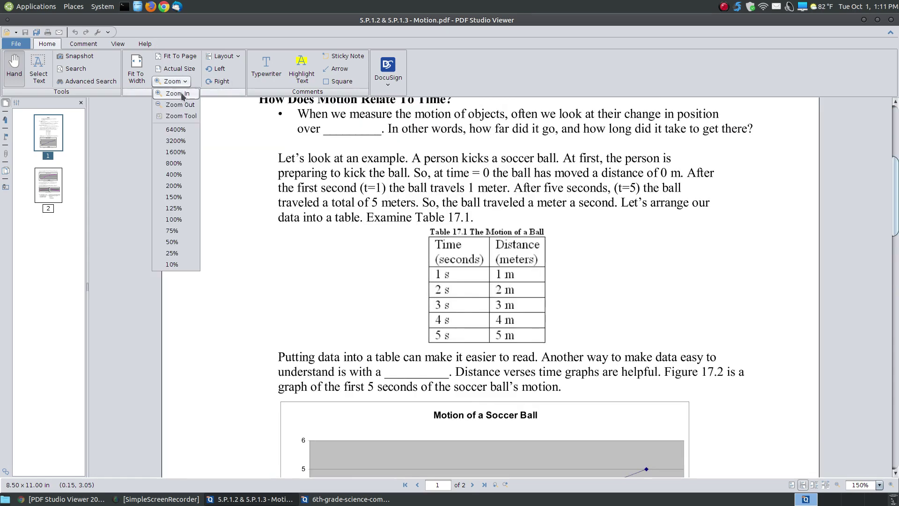
pyautogui.click(177, 186)
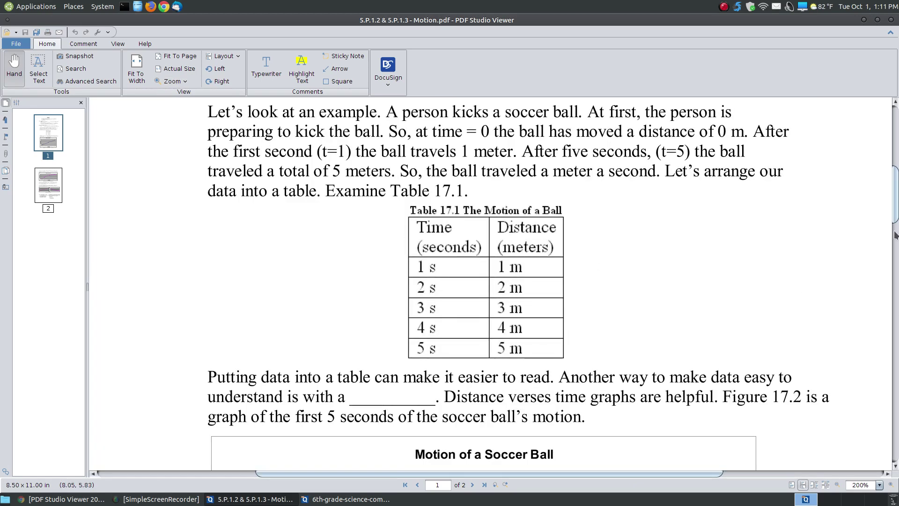
pyautogui.scroll(8, 887, 122)
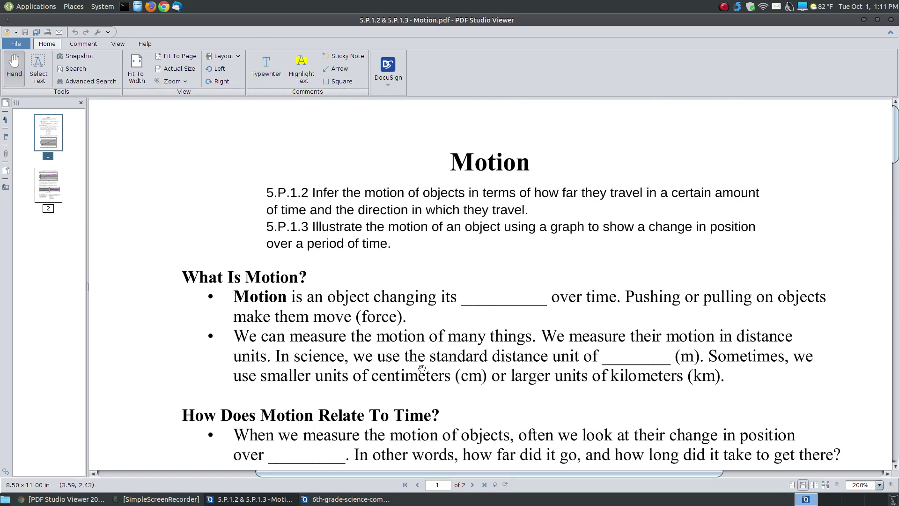
pyautogui.click(349, 500)
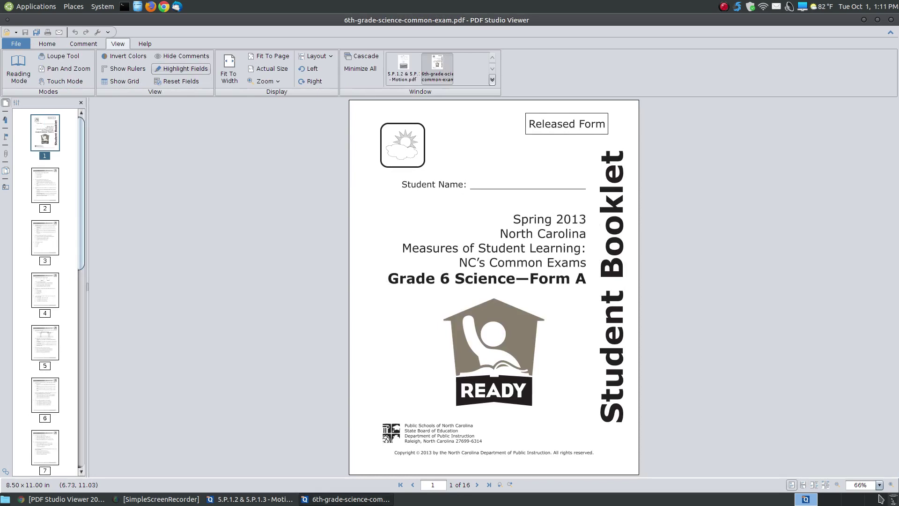
pyautogui.click(45, 232)
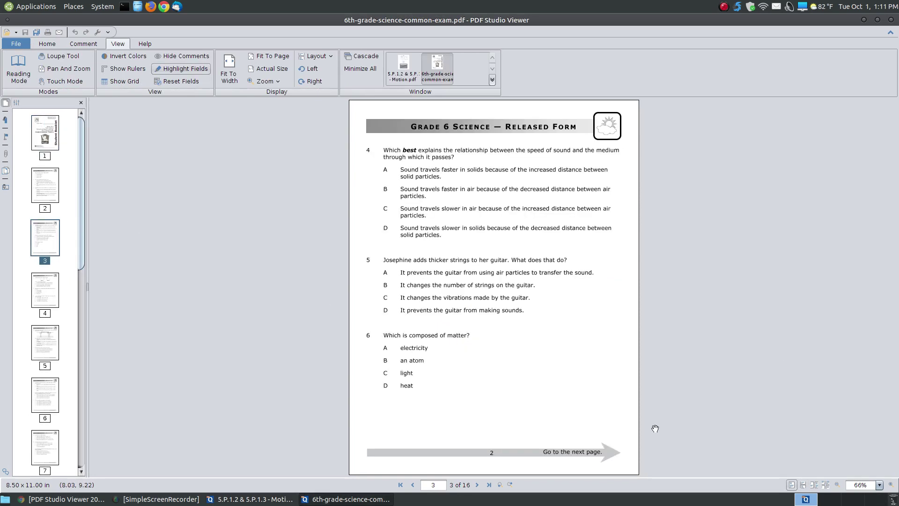
pyautogui.click(34, 141)
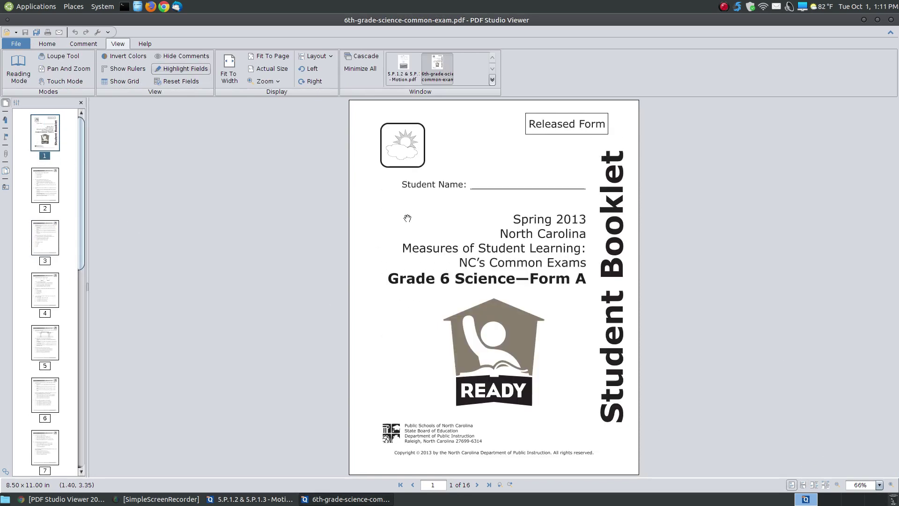
pyautogui.hotkey('alt', 'Tab')
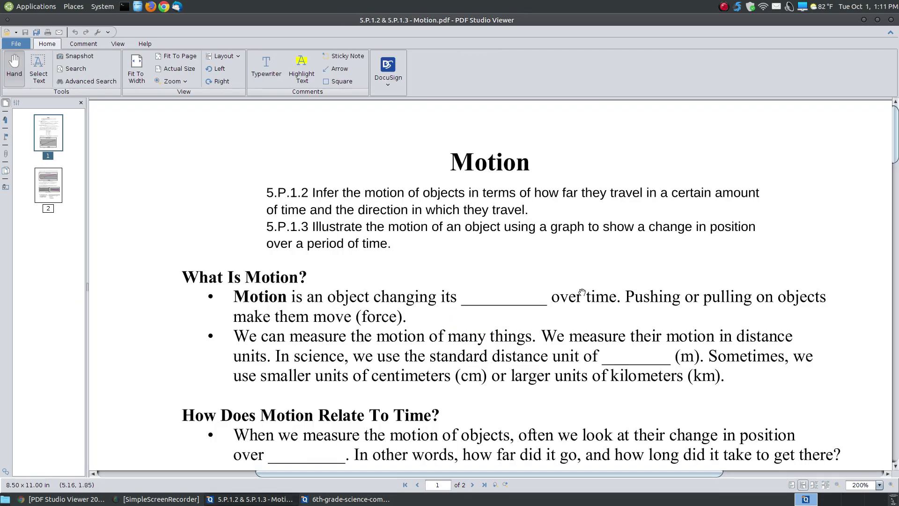
pyautogui.scroll(-8, 567, 271)
pyautogui.scroll(2, 567, 271)
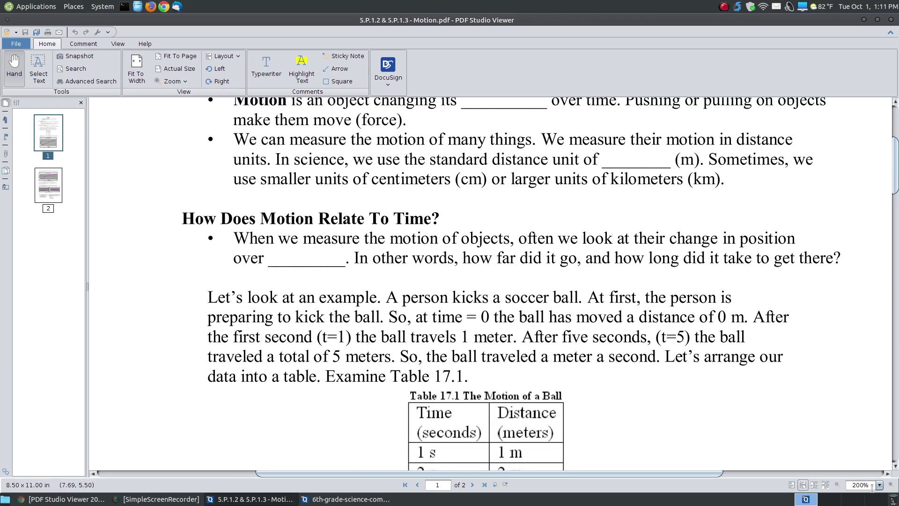
# - Set the layout to Single Continuous, scroll through the pages, and return to page 1
pyautogui.click(238, 57)
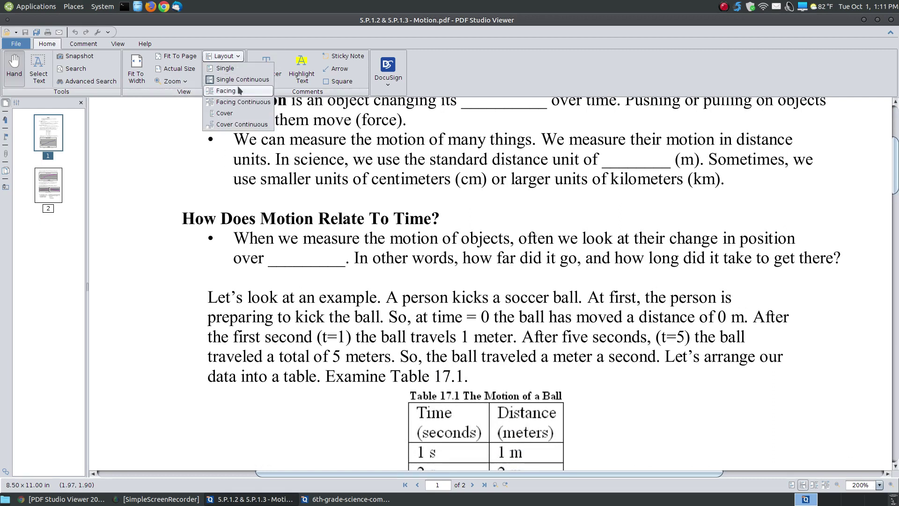
pyautogui.click(237, 79)
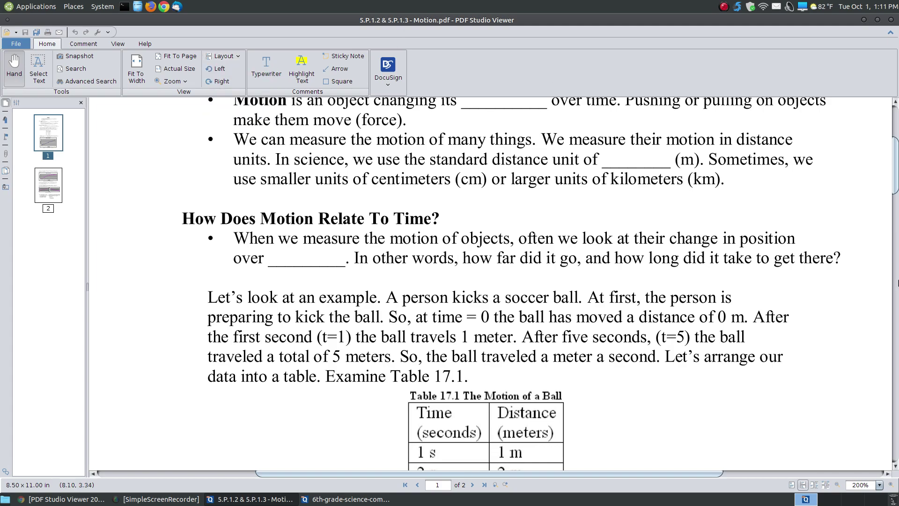
pyautogui.moveTo(896, 178); pyautogui.dragTo(896, 308)
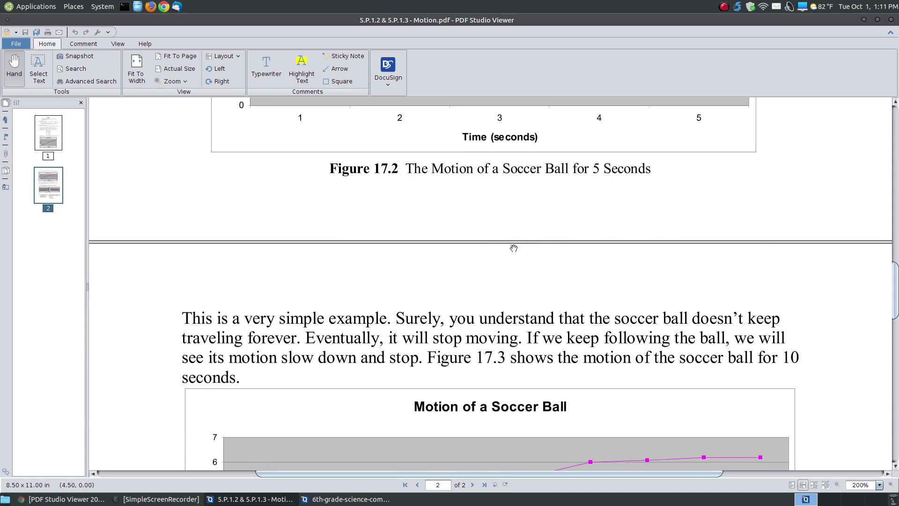
pyautogui.click(237, 56)
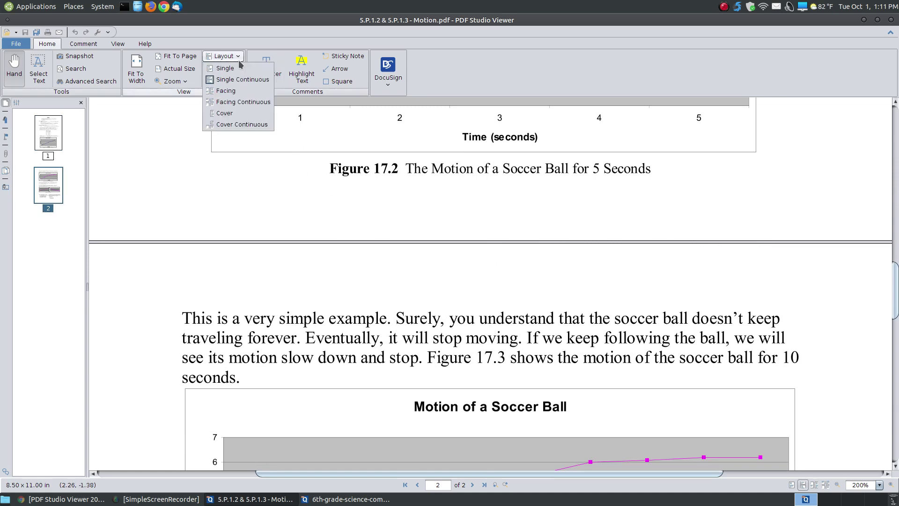
pyautogui.click(237, 70)
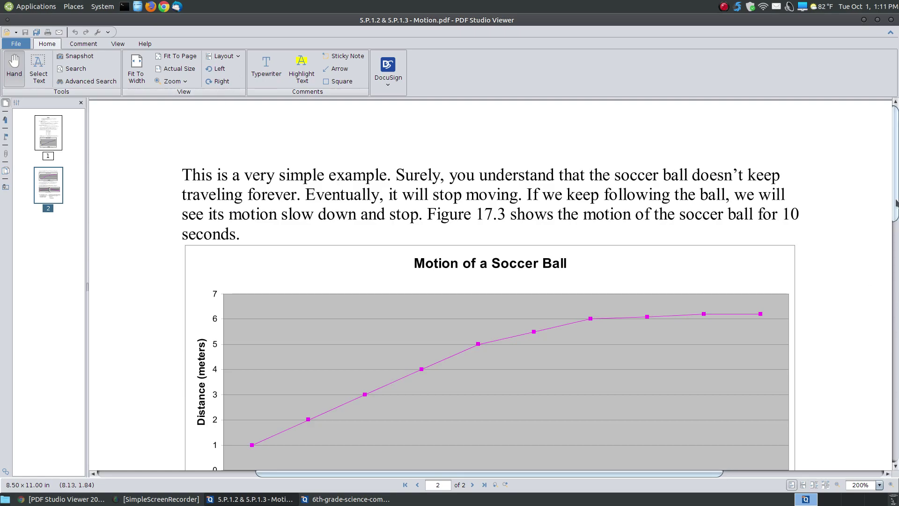
pyautogui.scroll(-6, 491, 284)
pyautogui.scroll(-5, 490, 284)
pyautogui.scroll(9, 491, 284)
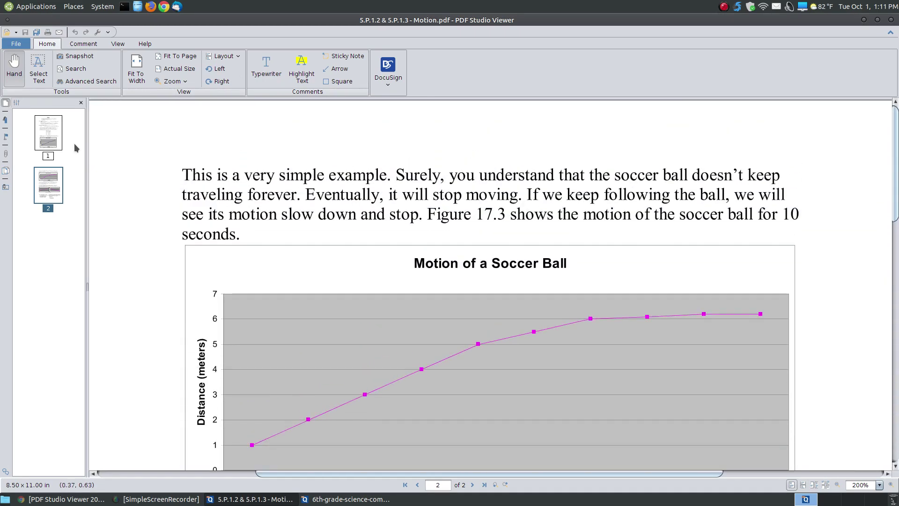
pyautogui.click(49, 129)
# - Try the Facing layout, then settle on Single Continuous again
pyautogui.click(223, 56)
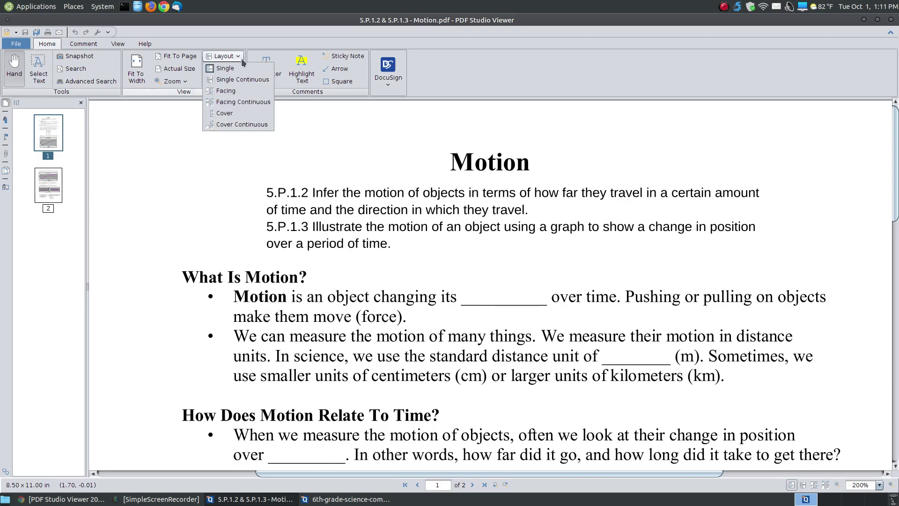
pyautogui.click(247, 81)
pyautogui.moveTo(895, 148)
pyautogui.mouseDown()
pyautogui.moveTo(889, 419)
pyautogui.moveTo(889, 149)
pyautogui.mouseUp()
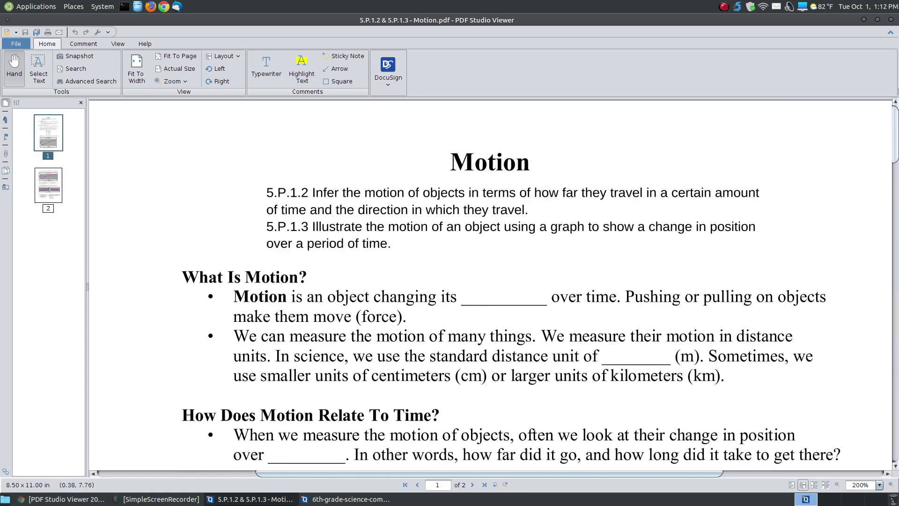
pyautogui.click(223, 56)
pyautogui.click(242, 90)
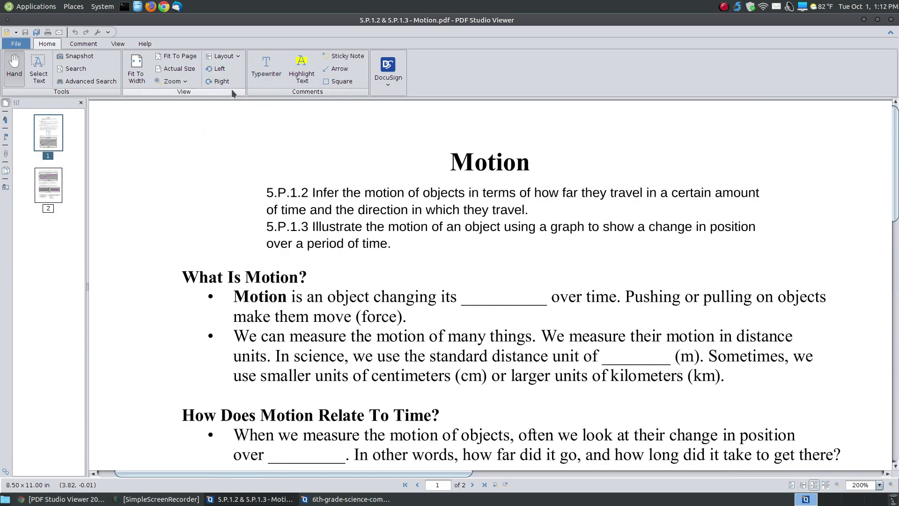
pyautogui.moveTo(896, 158)
pyautogui.mouseDown()
pyautogui.moveTo(895, 281)
pyautogui.moveTo(895, 140)
pyautogui.mouseUp()
pyautogui.click(229, 55)
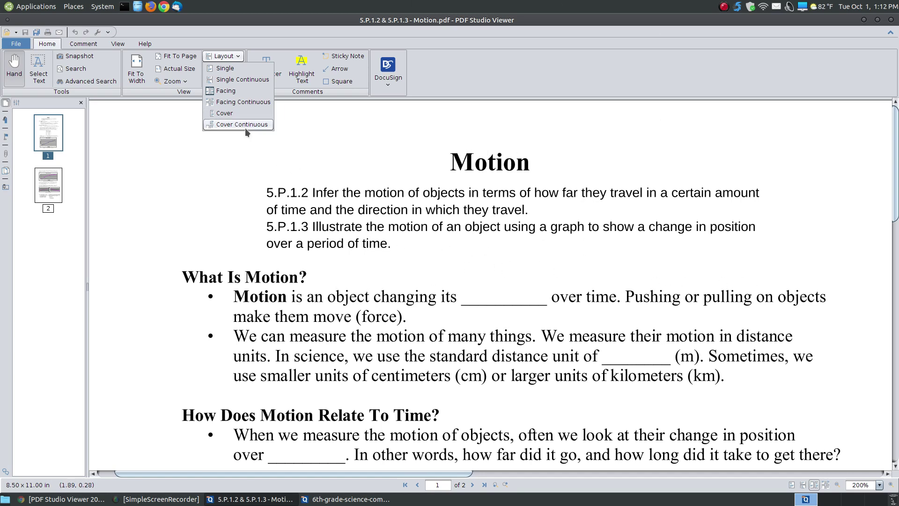
pyautogui.click(237, 79)
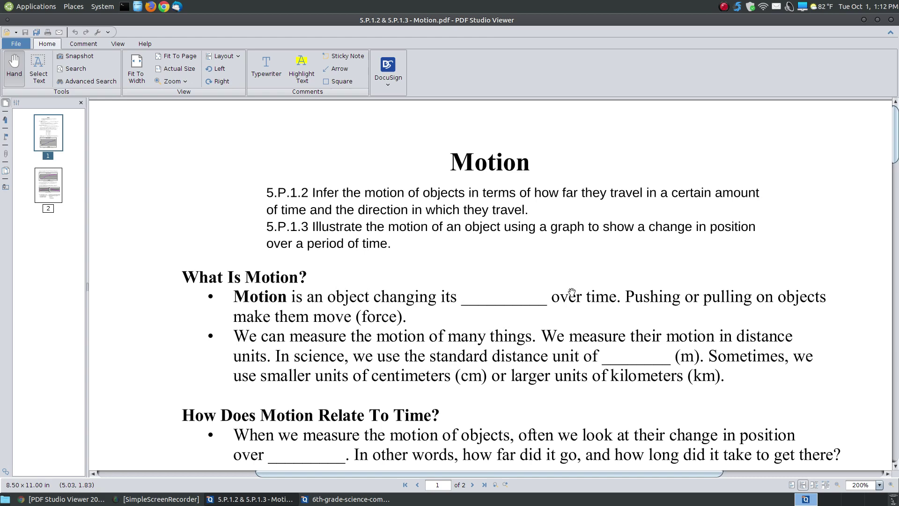
# - Type the student's full name at page 1's top right and nudge it into place
pyautogui.click(271, 71)
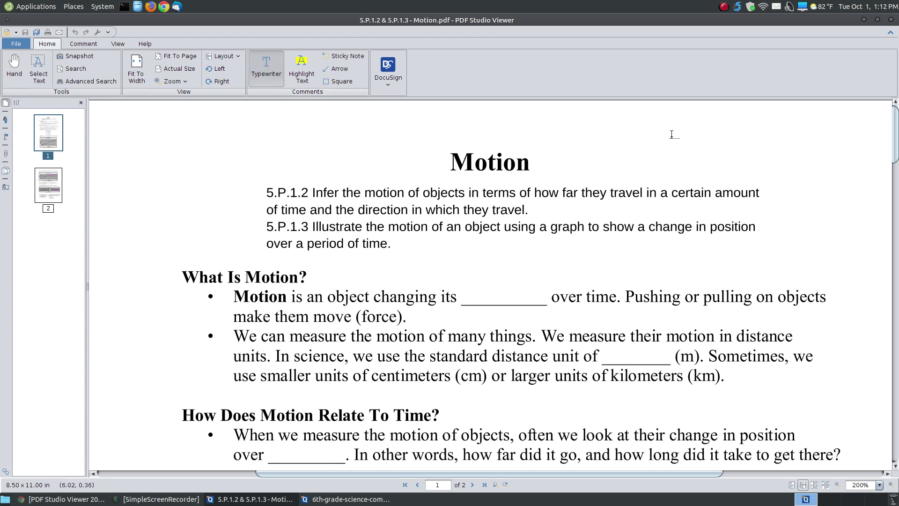
pyautogui.click(651, 129)
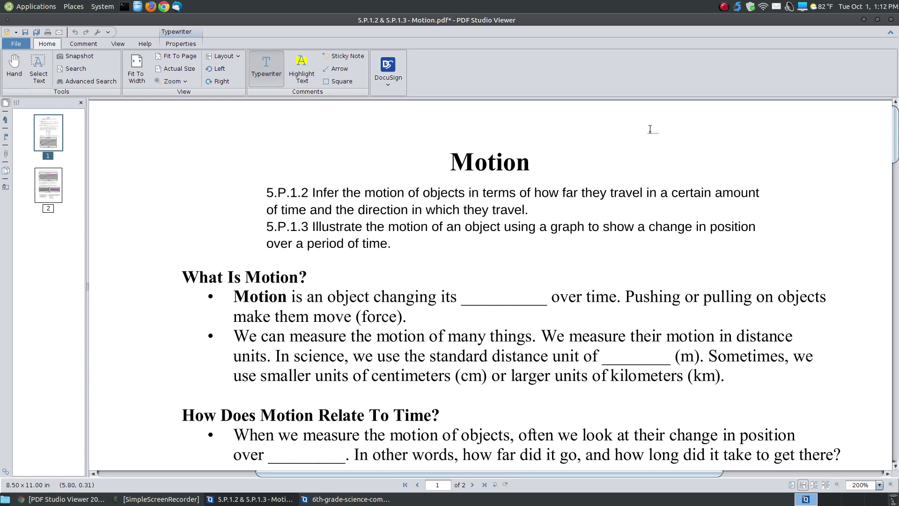
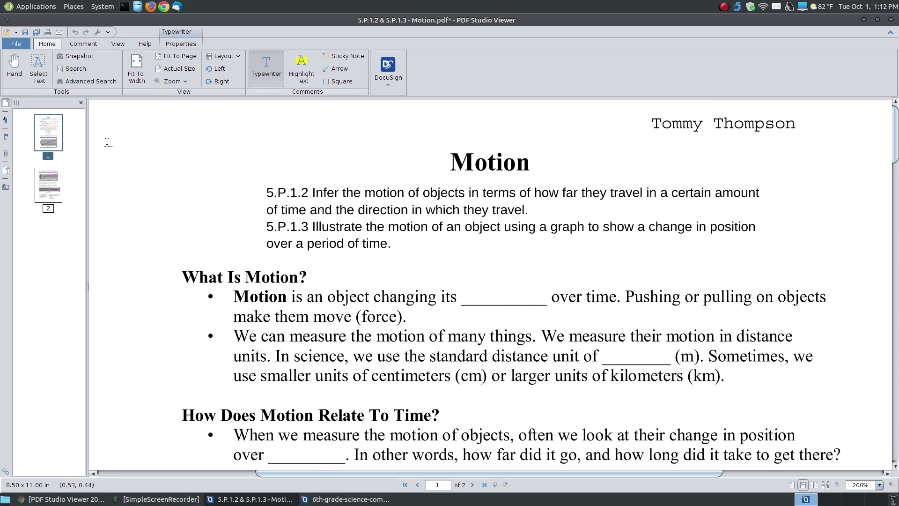
pyautogui.click(14, 65)
pyautogui.moveTo(733, 124)
pyautogui.mouseDown()
pyautogui.moveTo(729, 146)
pyautogui.moveTo(199, 210)
pyautogui.moveTo(665, 146)
pyautogui.moveTo(741, 119)
pyautogui.moveTo(738, 126)
pyautogui.moveTo(750, 126)
pyautogui.moveTo(727, 127)
pyautogui.mouseUp()
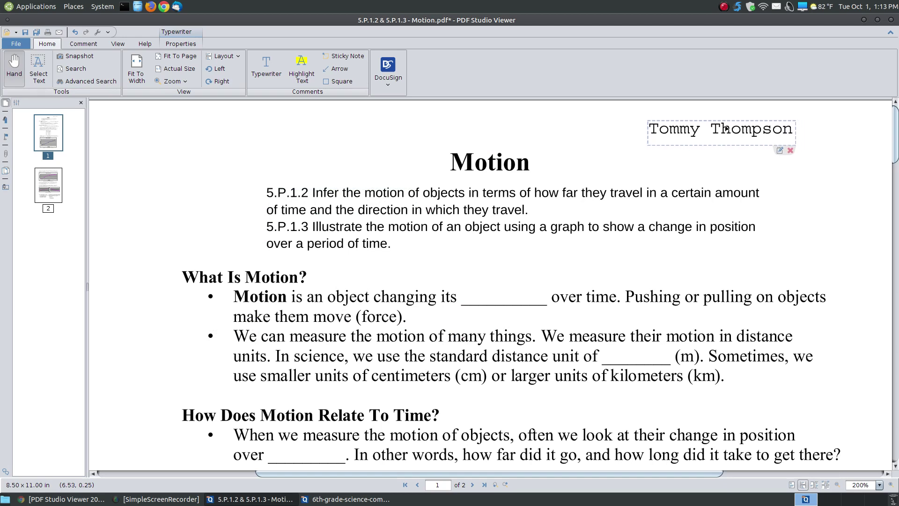
pyautogui.click(630, 159)
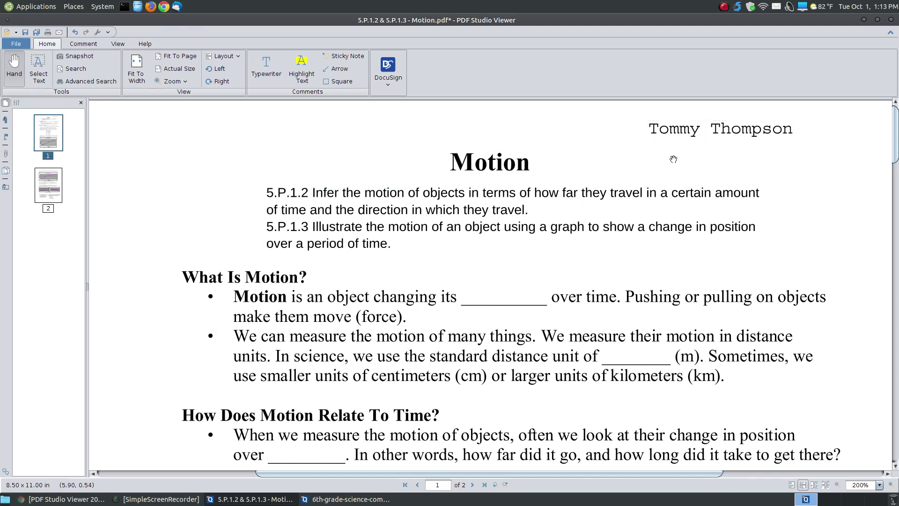
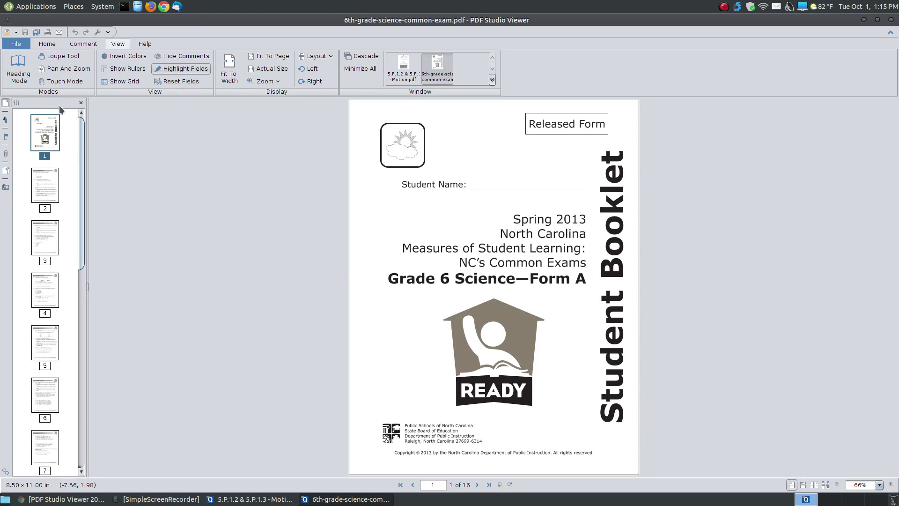
# - Scroll the thumbnail panel and switch to Reading Mode so the cover fills the screen
pyautogui.moveTo(83, 168); pyautogui.dragTo(80, 220)
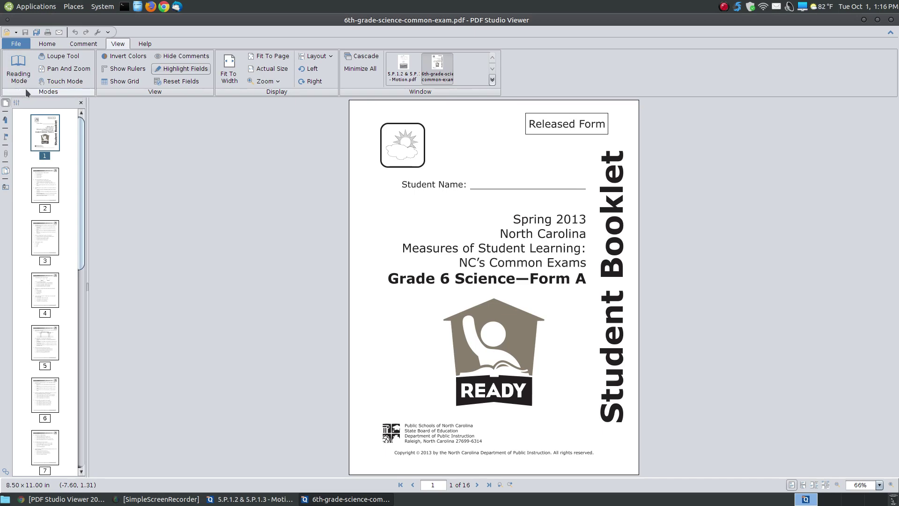
pyautogui.click(22, 83)
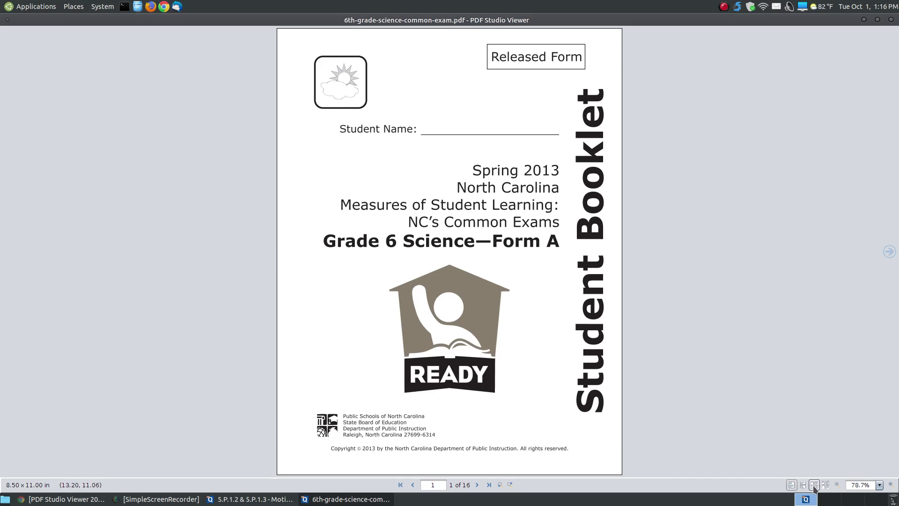
# - Show the exam as facing pages, paging forward to pages 10–11 and back to the cover
pyautogui.click(814, 485)
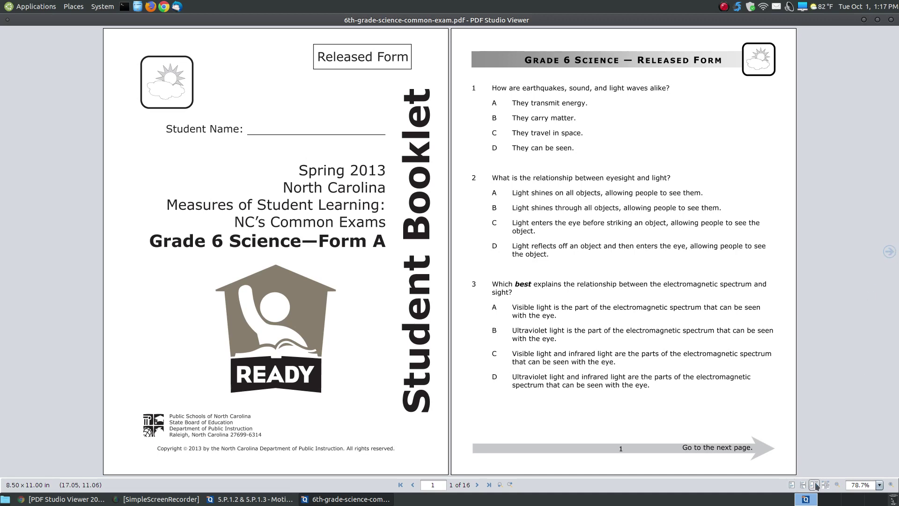
pyautogui.click(890, 253)
pyautogui.click(890, 253)
pyautogui.click(890, 253)
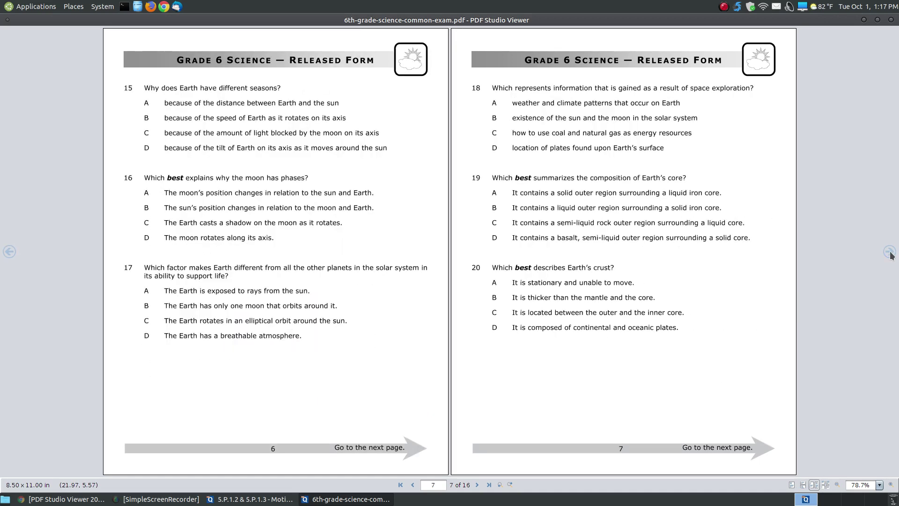
pyautogui.click(890, 253)
pyautogui.click(890, 253)
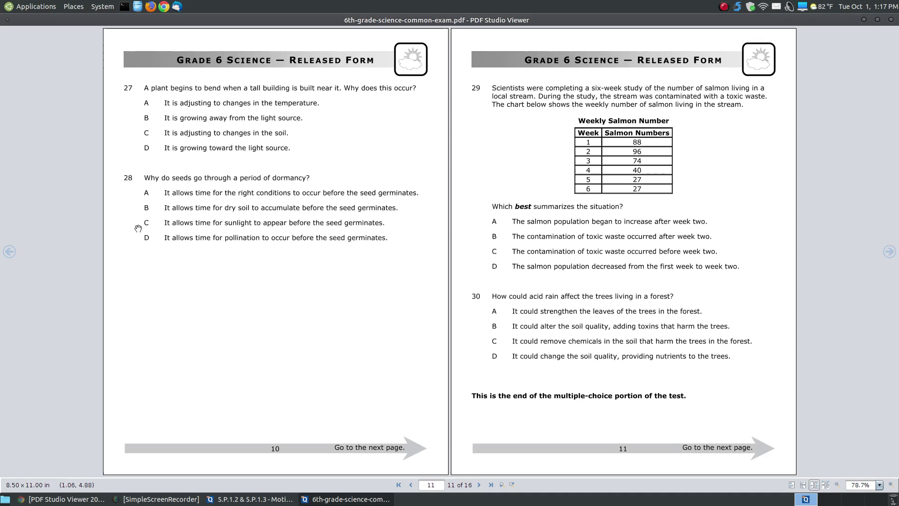
pyautogui.click(9, 252)
pyautogui.click(10, 252)
pyautogui.click(9, 252)
pyautogui.click(10, 252)
pyautogui.click(9, 252)
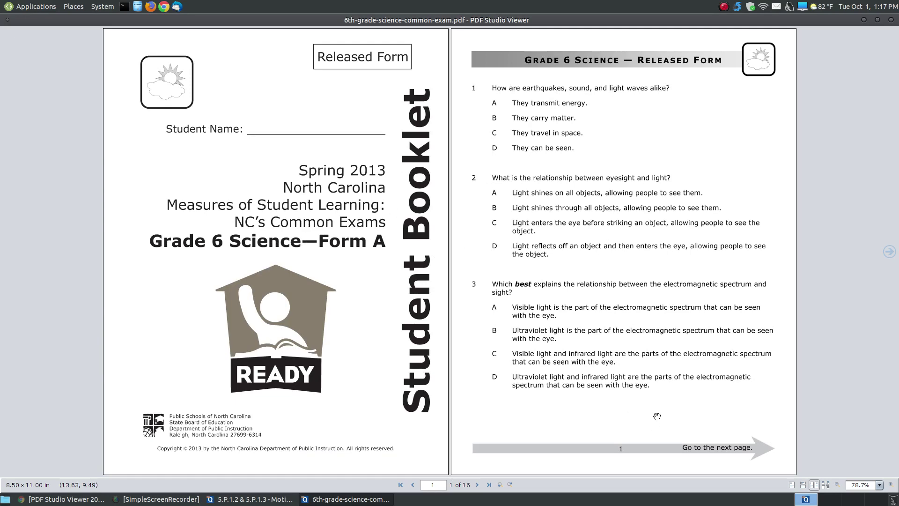
# - Exit Reading Mode and look over the Home, View and Comment ribbon tabs
pyautogui.press('Escape')
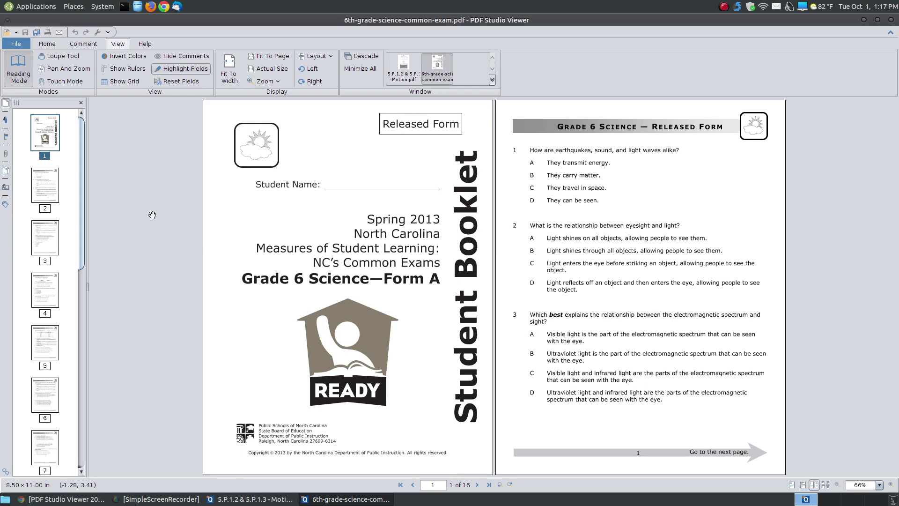
pyautogui.click(46, 43)
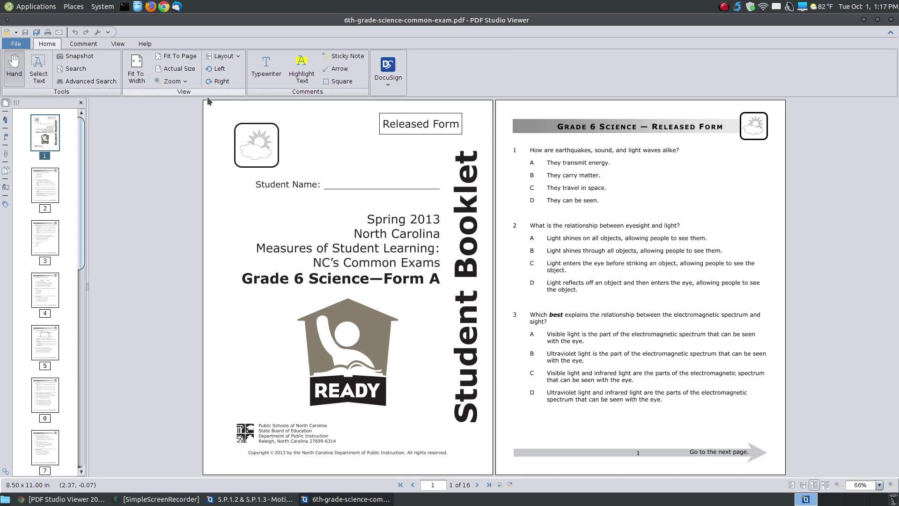
pyautogui.click(120, 44)
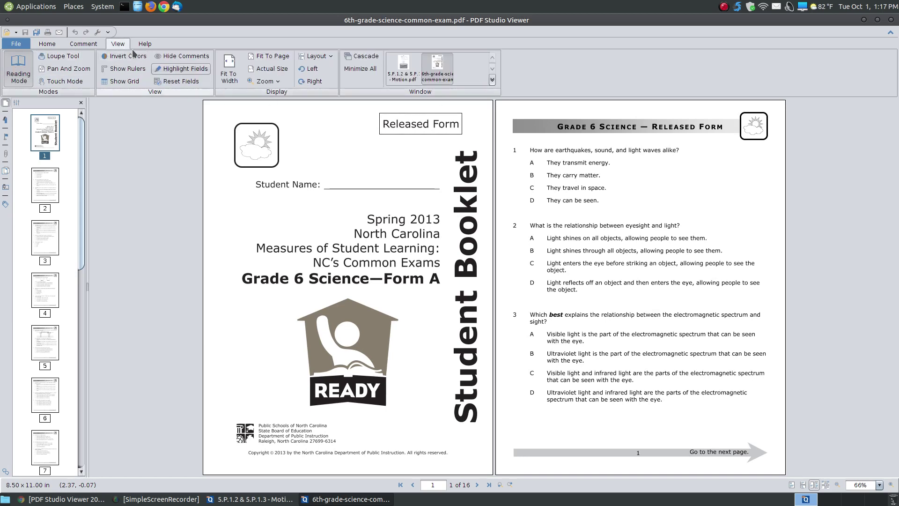
pyautogui.click(49, 47)
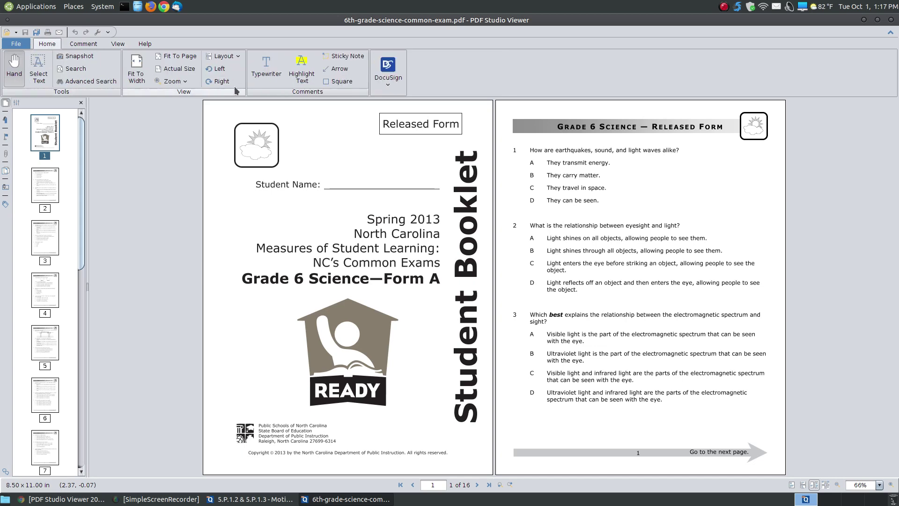
pyautogui.click(119, 46)
pyautogui.click(83, 45)
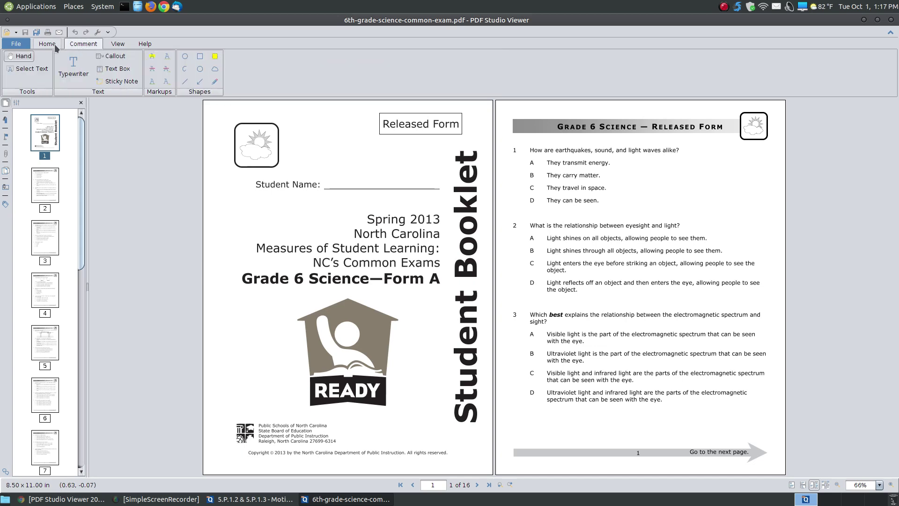
pyautogui.click(48, 45)
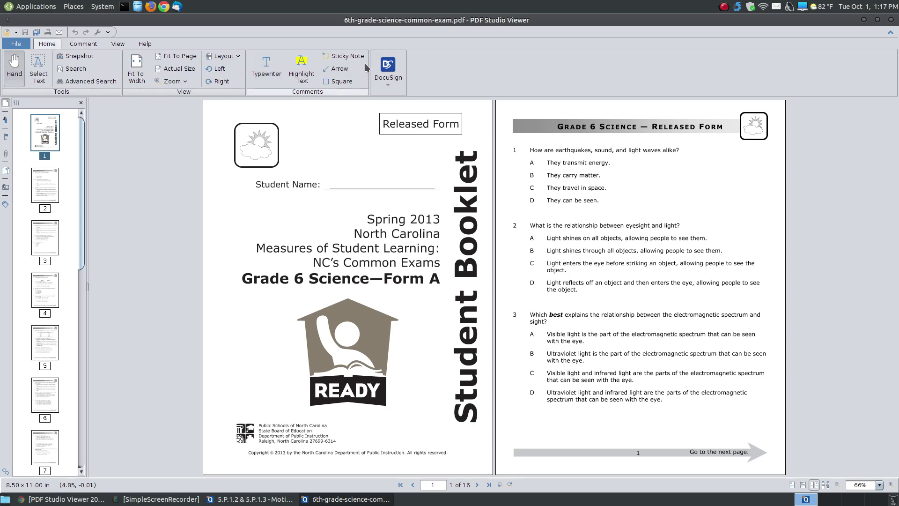
pyautogui.click(91, 42)
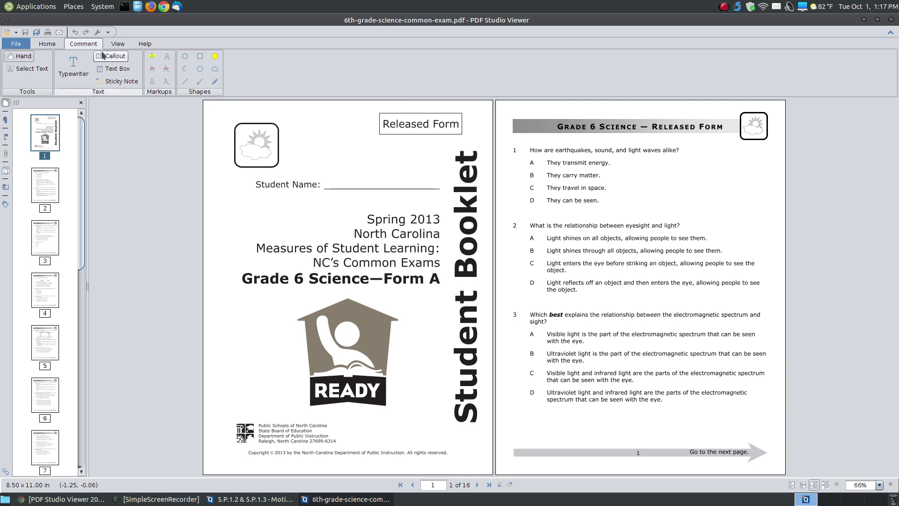
# - Check the Help tab, then choose the Typewriter tool on the Home tab
pyautogui.click(144, 45)
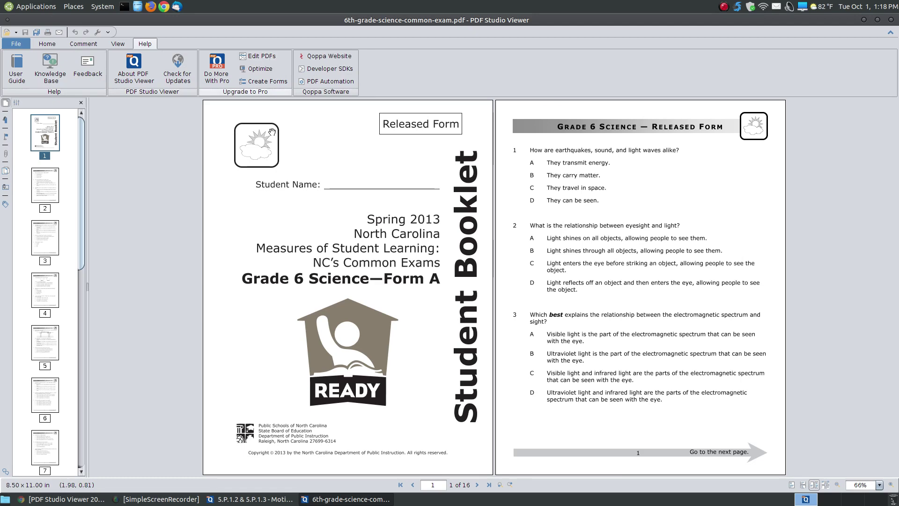
pyautogui.click(53, 44)
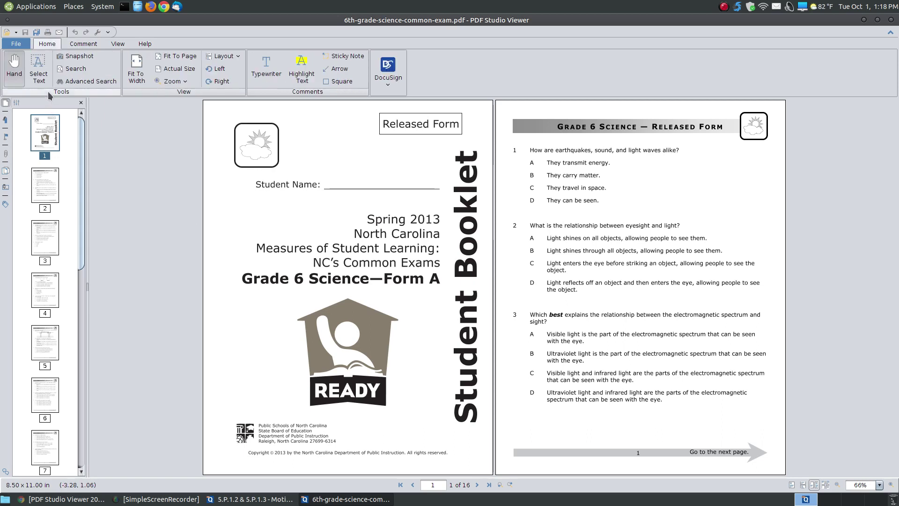
pyautogui.click(270, 82)
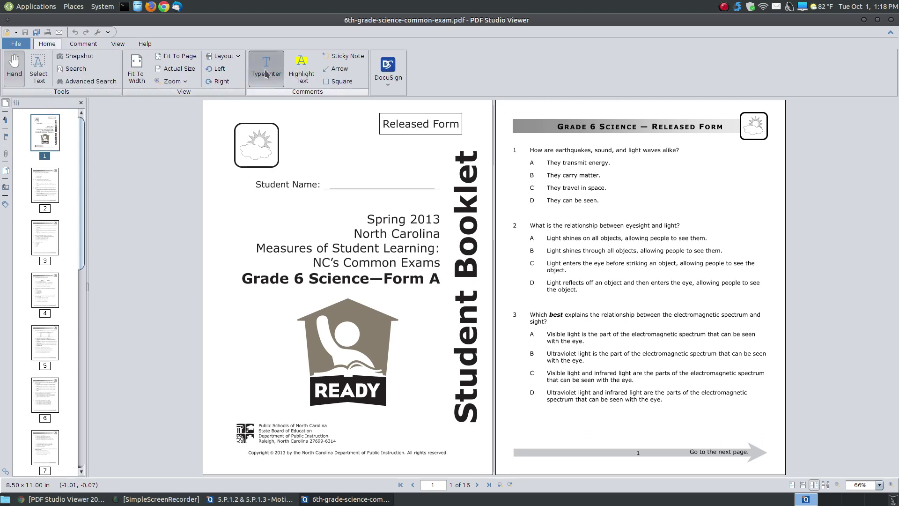
# - Type the student's name on the cover's Student Name line and slide it right into place
pyautogui.click(332, 181)
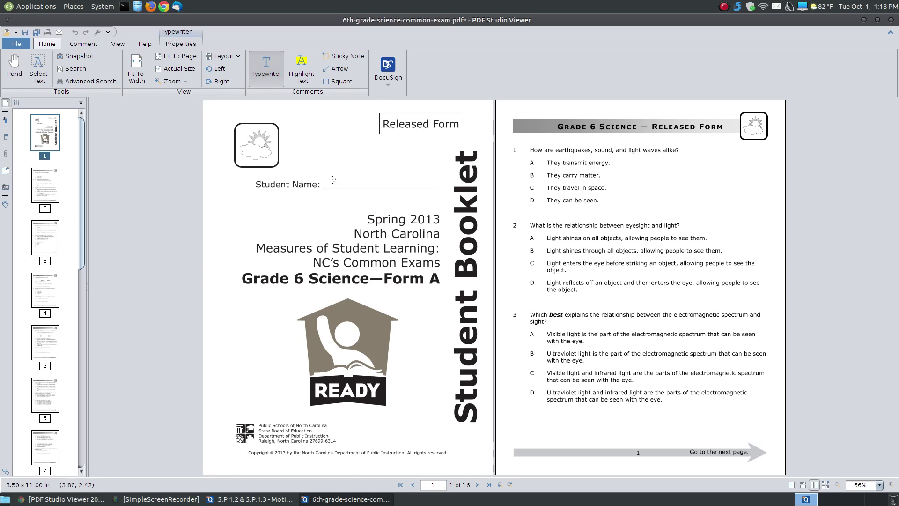
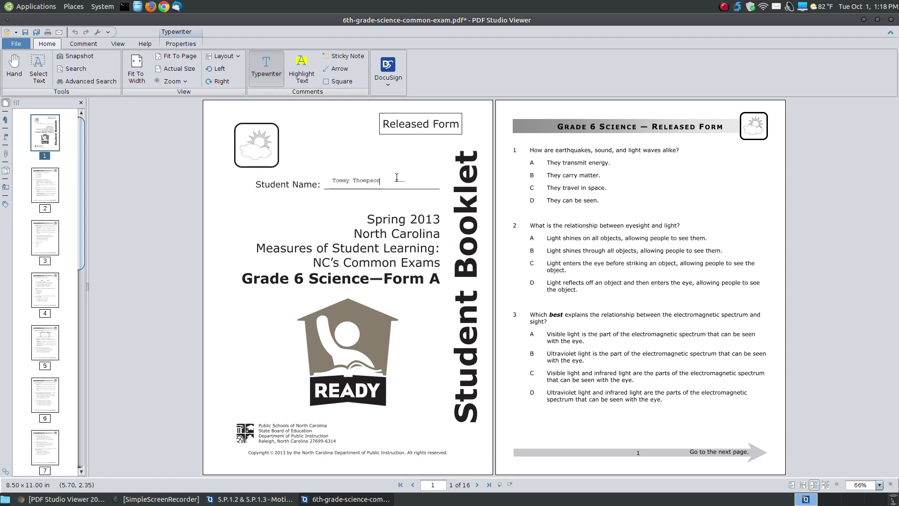
pyautogui.press('Escape')
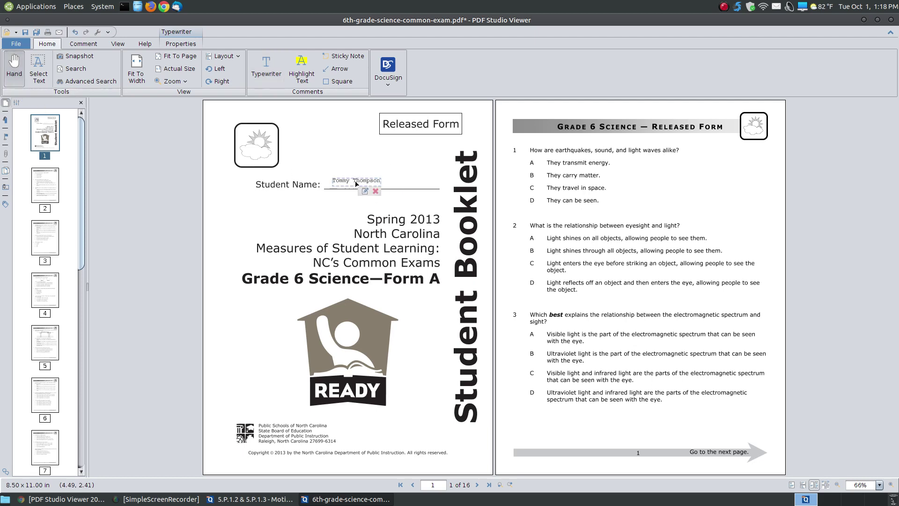
pyautogui.moveTo(356, 184); pyautogui.dragTo(374, 183)
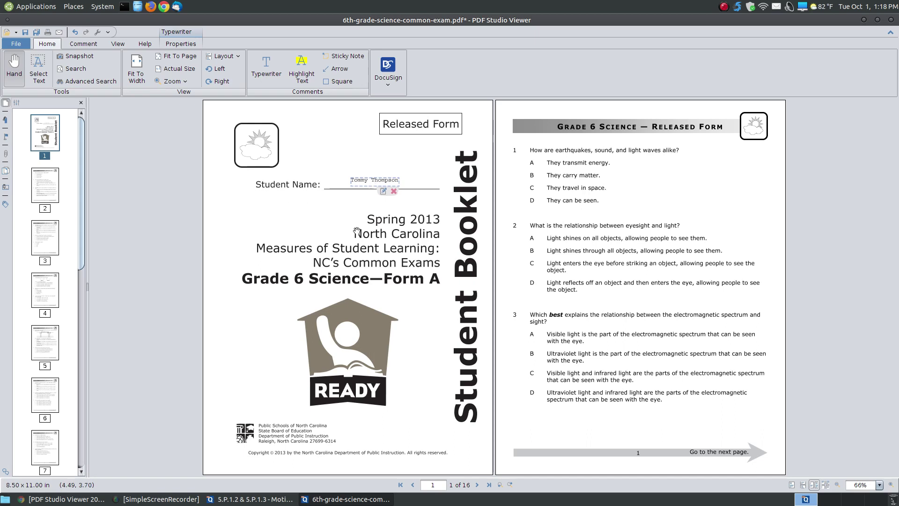
pyautogui.click(384, 192)
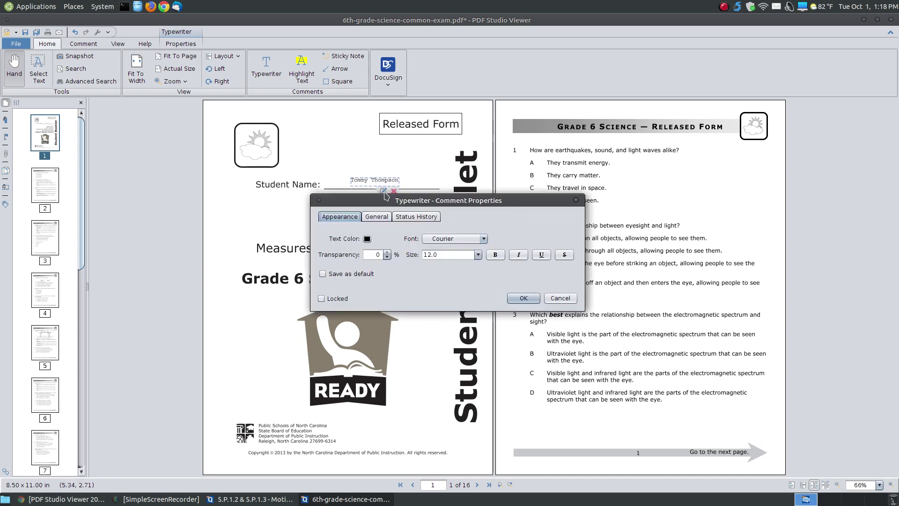
# - Set the typed name's text size to 18 and nudge it slightly left on the line
pyautogui.click(478, 255)
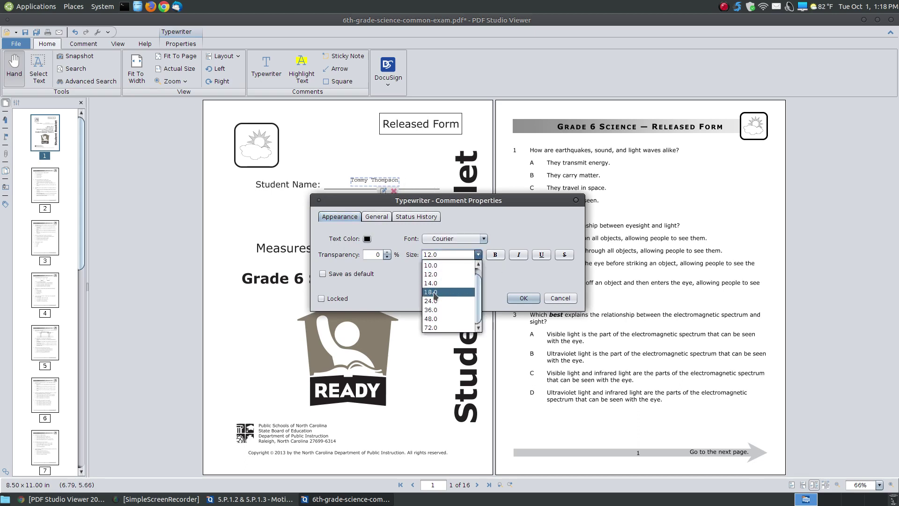
pyautogui.click(435, 292)
pyautogui.click(522, 299)
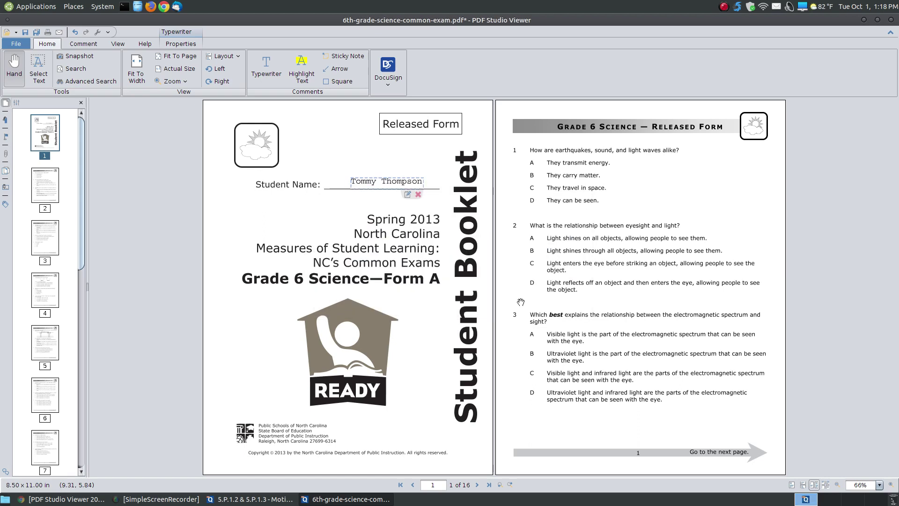
pyautogui.moveTo(380, 183); pyautogui.dragTo(375, 183)
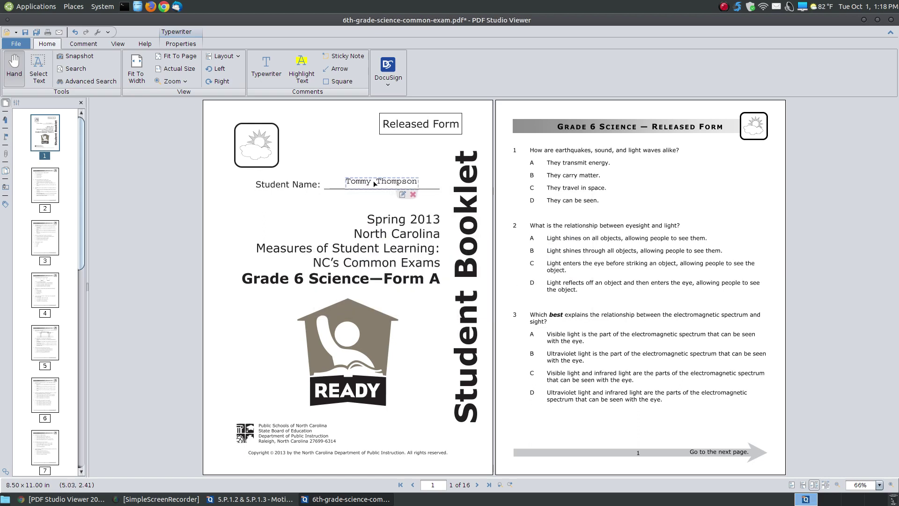
# - Make the typed student name bold in its Typewriter comment properties
pyautogui.click(402, 195)
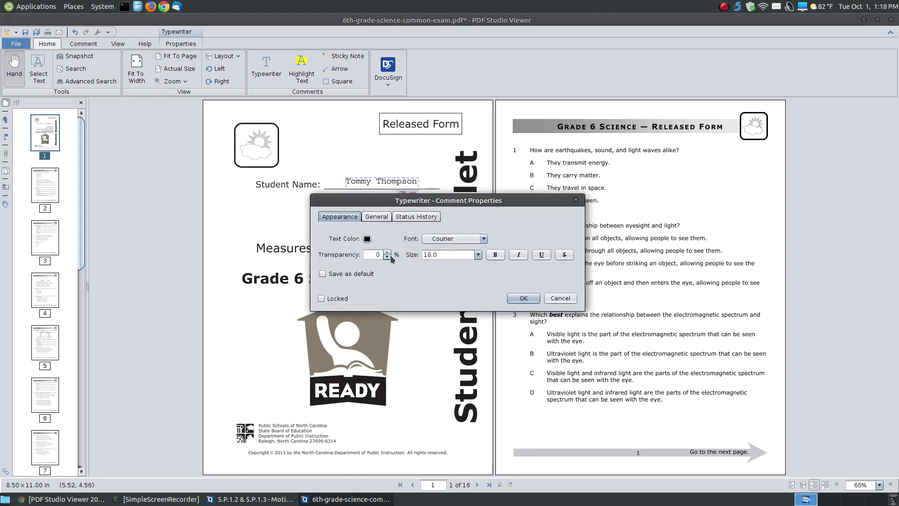
pyautogui.click(495, 254)
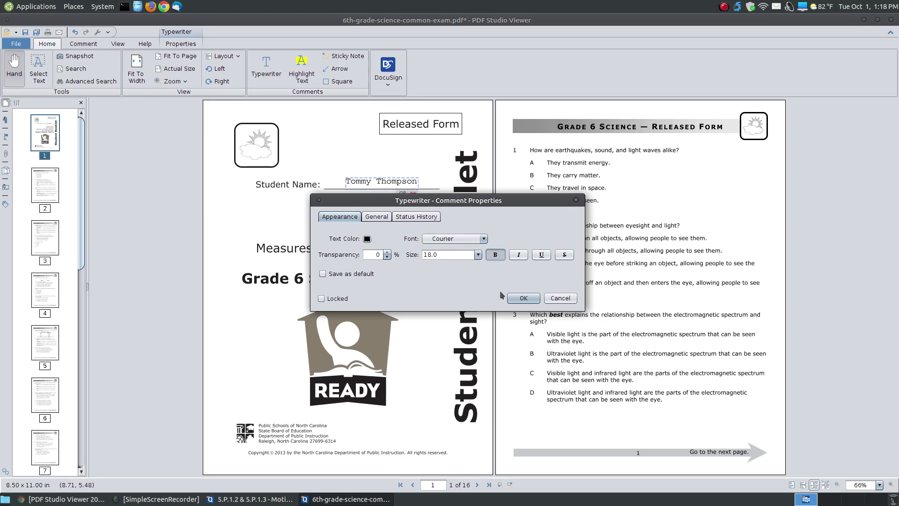
pyautogui.click(523, 298)
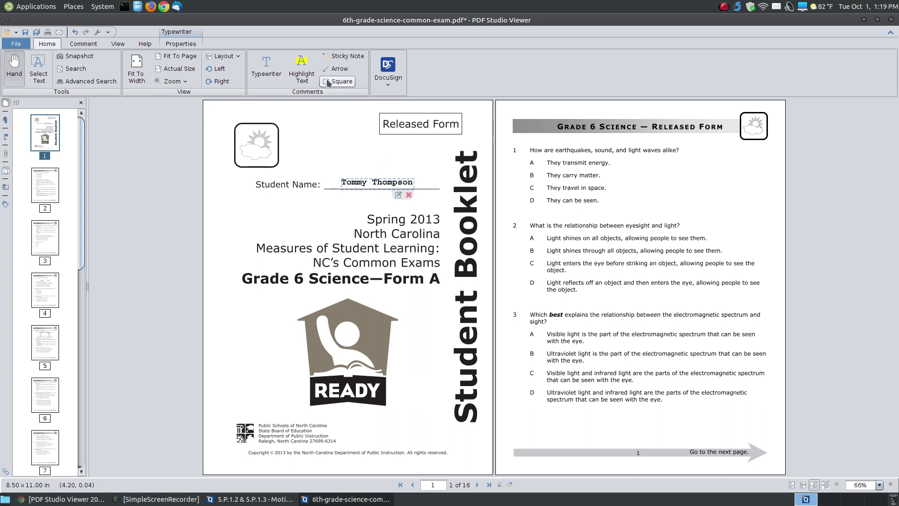
# - Highlight answers 1A, 2D and 3A in yellow, then check pages 2–3 and return to page 1
pyautogui.click(301, 69)
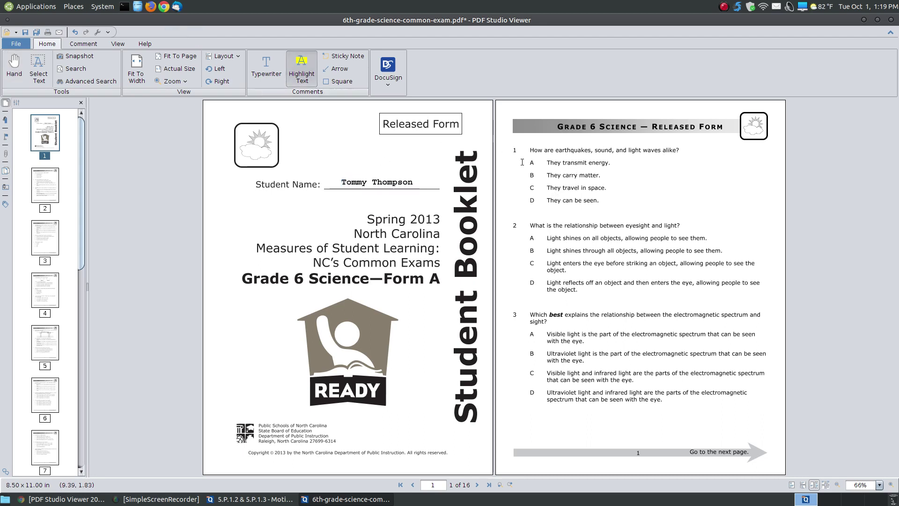
pyautogui.moveTo(528, 163); pyautogui.dragTo(614, 165)
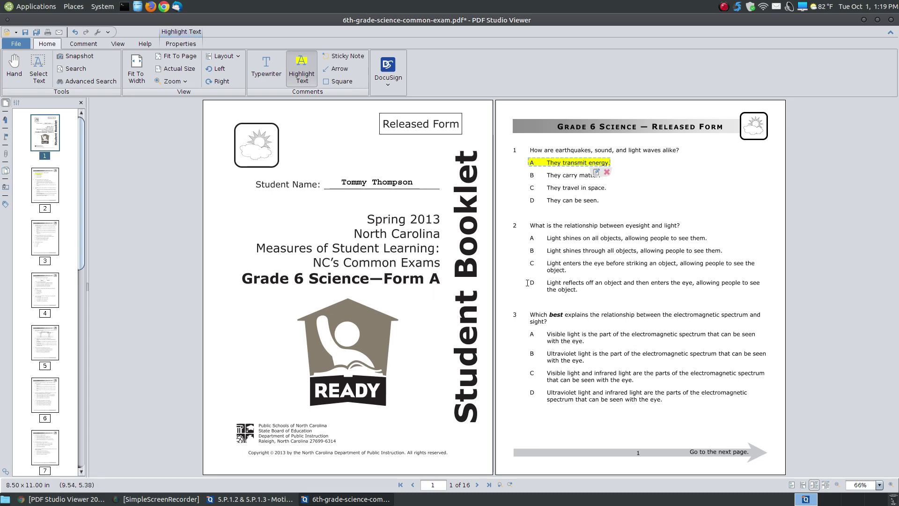
pyautogui.moveTo(527, 283); pyautogui.dragTo(613, 289)
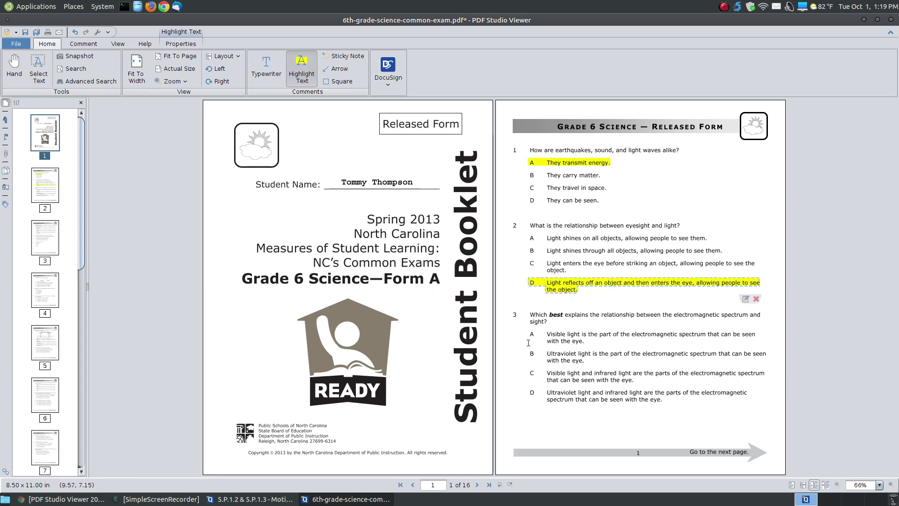
pyautogui.moveTo(528, 332)
pyautogui.mouseDown()
pyautogui.moveTo(604, 353)
pyautogui.moveTo(601, 345)
pyautogui.mouseUp()
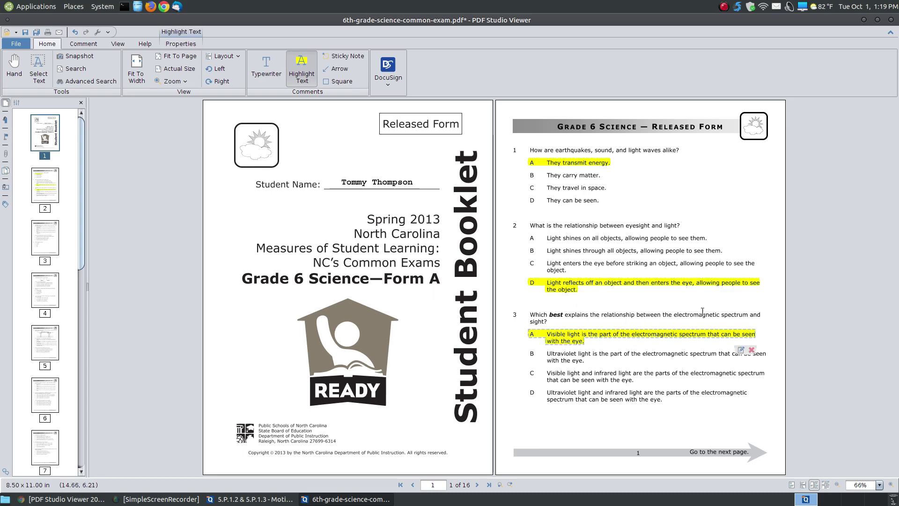
pyautogui.click(807, 231)
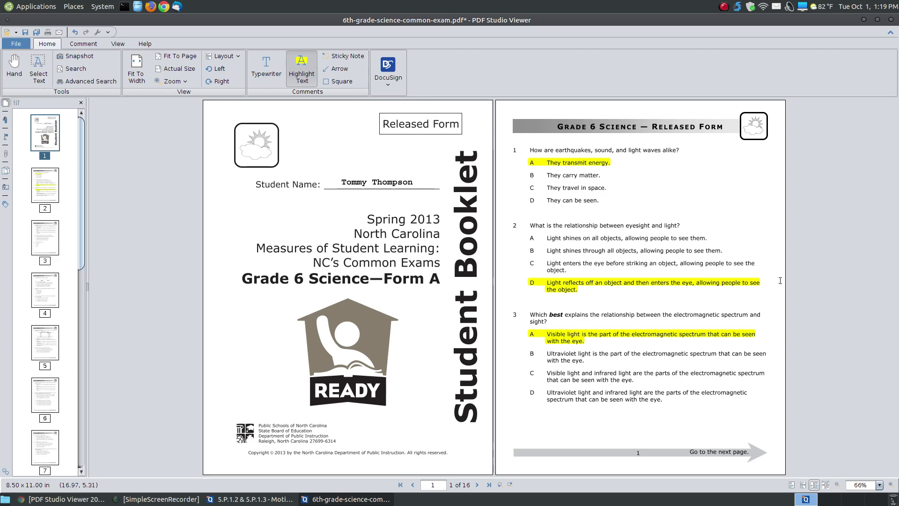
pyautogui.click(41, 241)
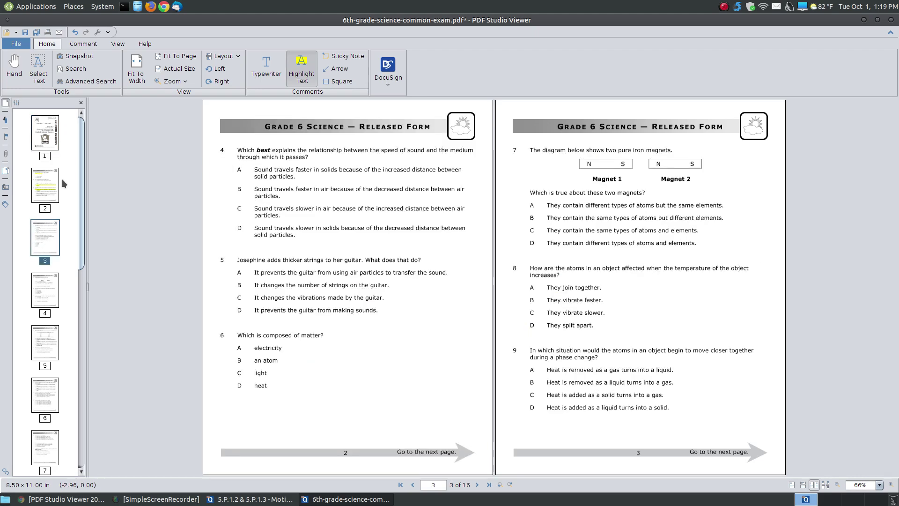
pyautogui.click(55, 149)
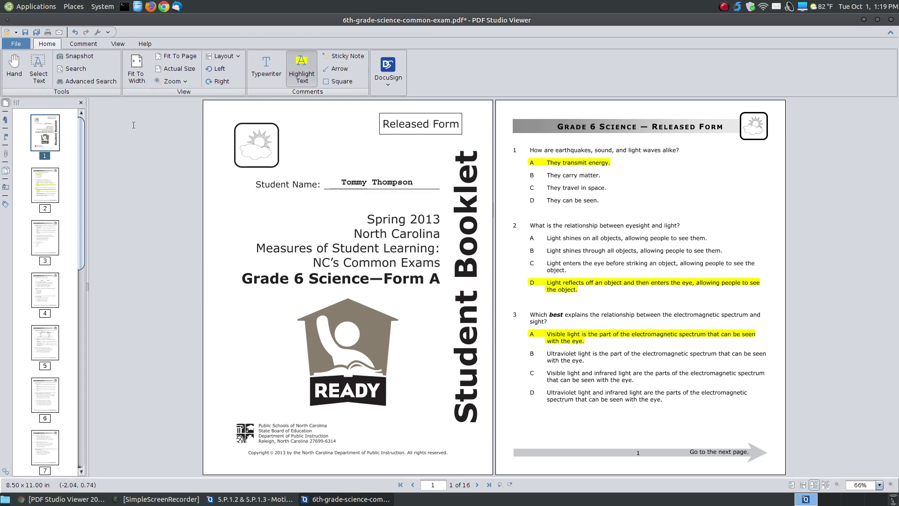
pyautogui.click(37, 33)
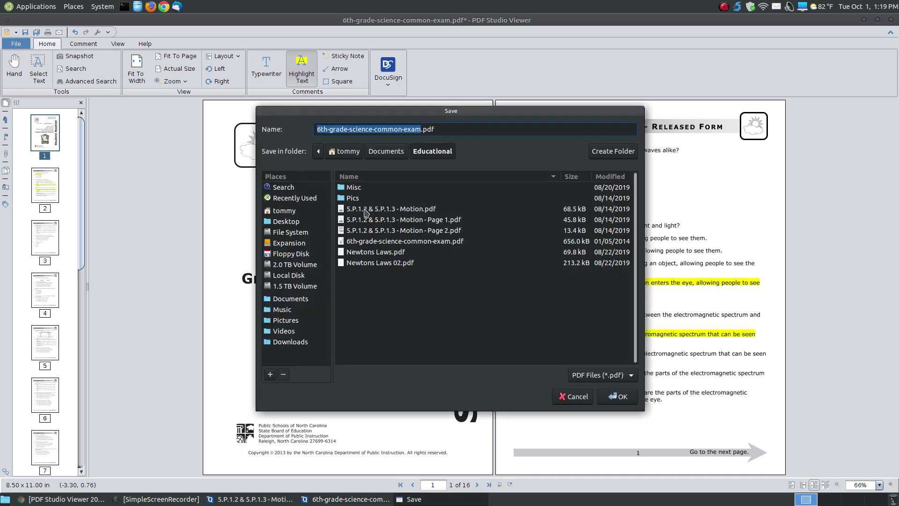
pyautogui.click(420, 130)
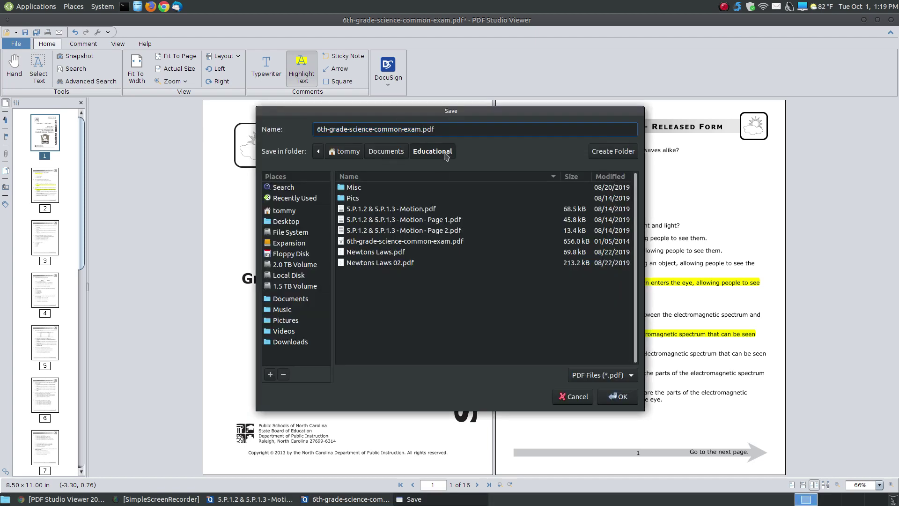
pyautogui.click(576, 396)
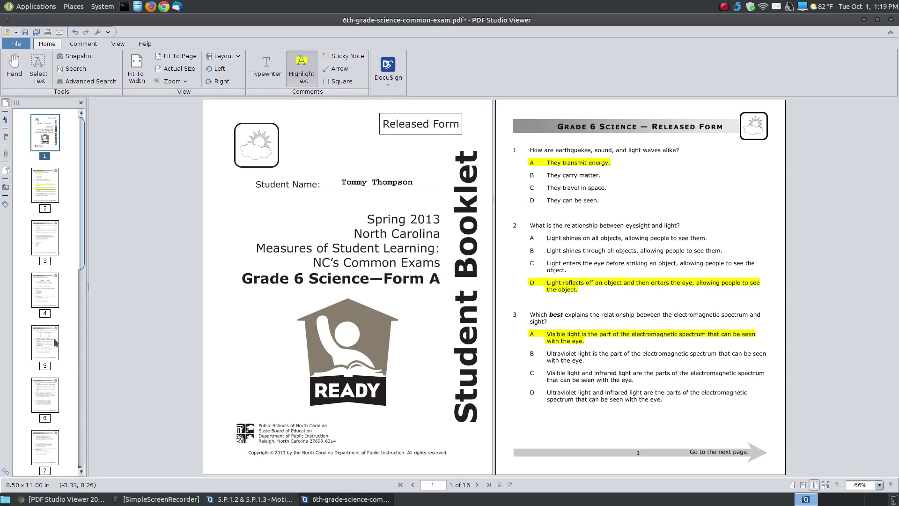
# - Switch to the Motion PDF and scroll to the Figure 17.3 soccer-ball graph
pyautogui.click(251, 499)
pyautogui.scroll(-15, 561, 277)
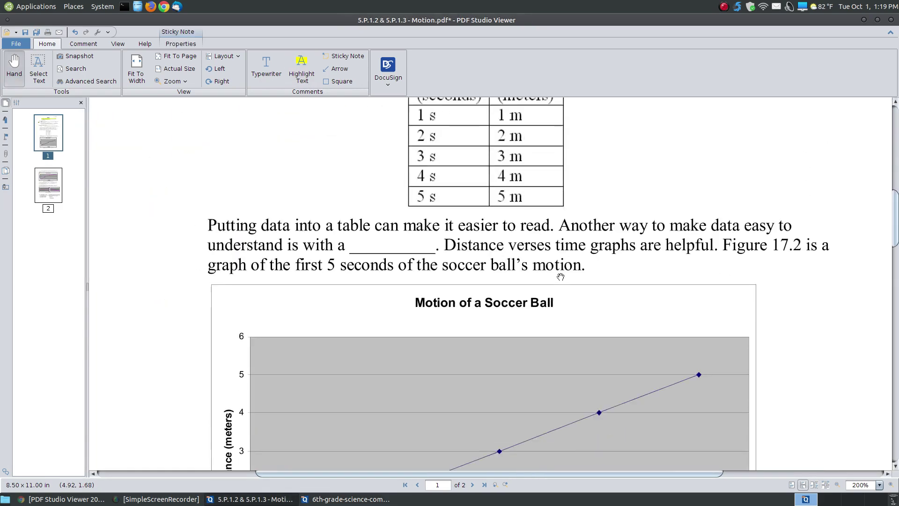
pyautogui.scroll(3, 560, 277)
pyautogui.scroll(-10, 558, 277)
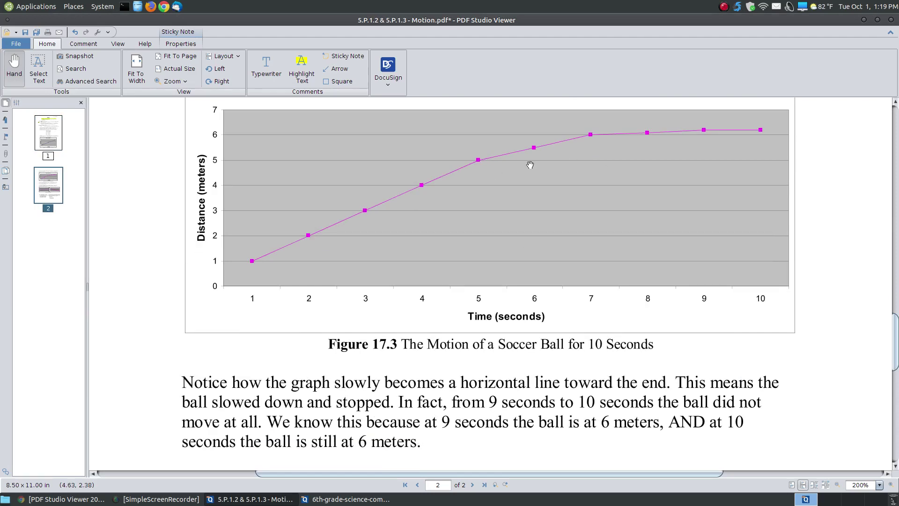
pyautogui.scroll(3, 481, 172)
pyautogui.scroll(12, 481, 172)
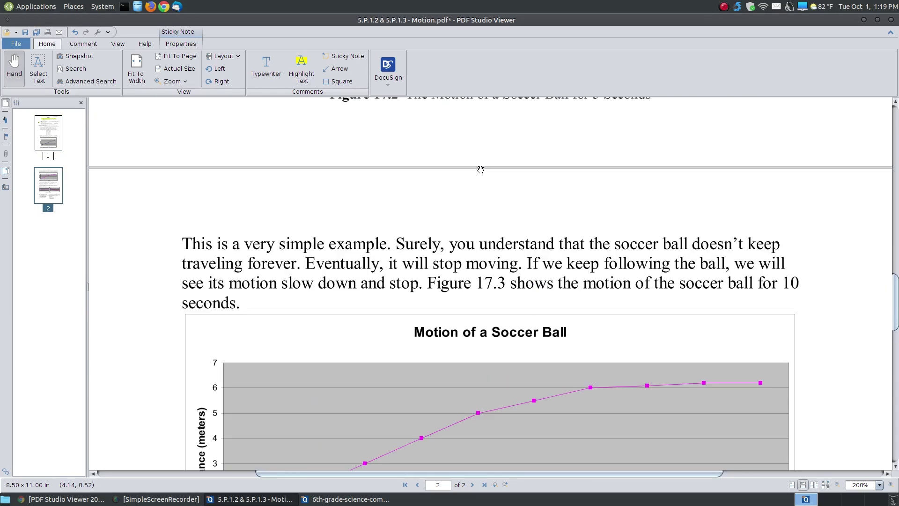
pyautogui.scroll(-8, 411, 114)
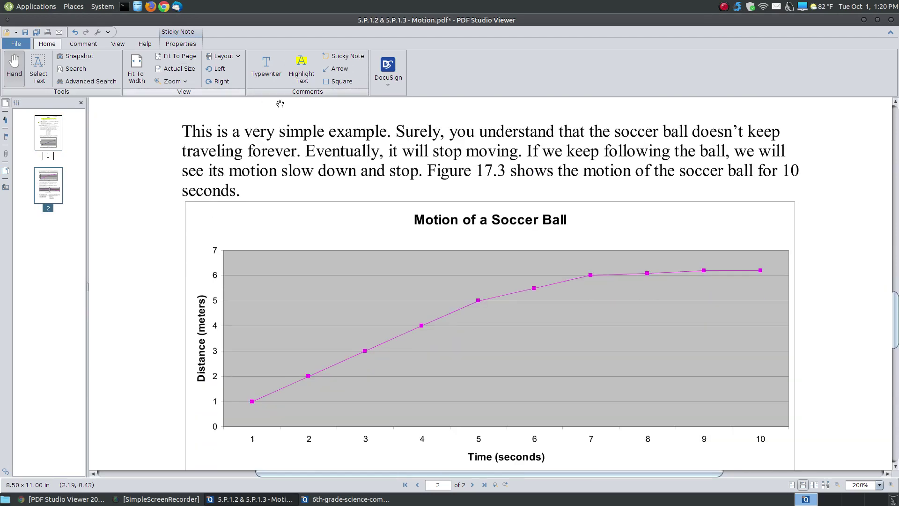
# - Cover the graph's early rising part with a yellow highlight area, after undoing trial ellipse and rectangle
pyautogui.click(84, 44)
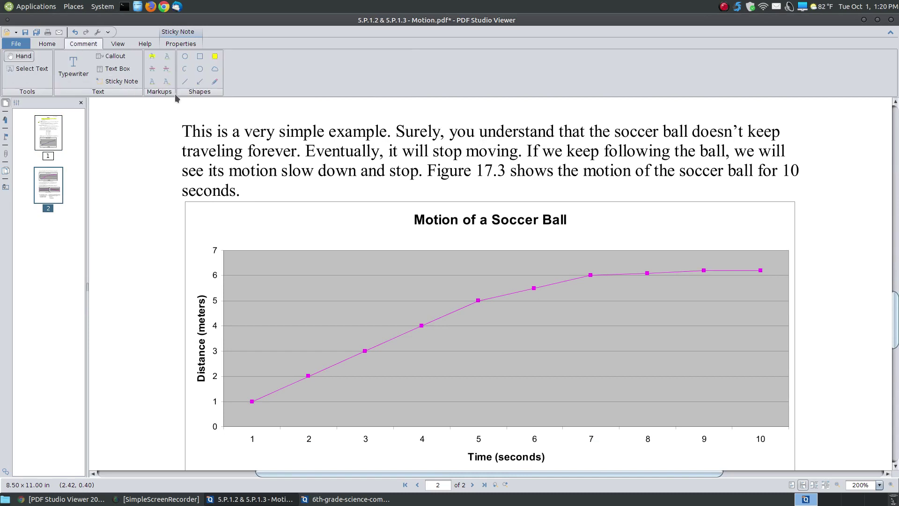
pyautogui.click(185, 56)
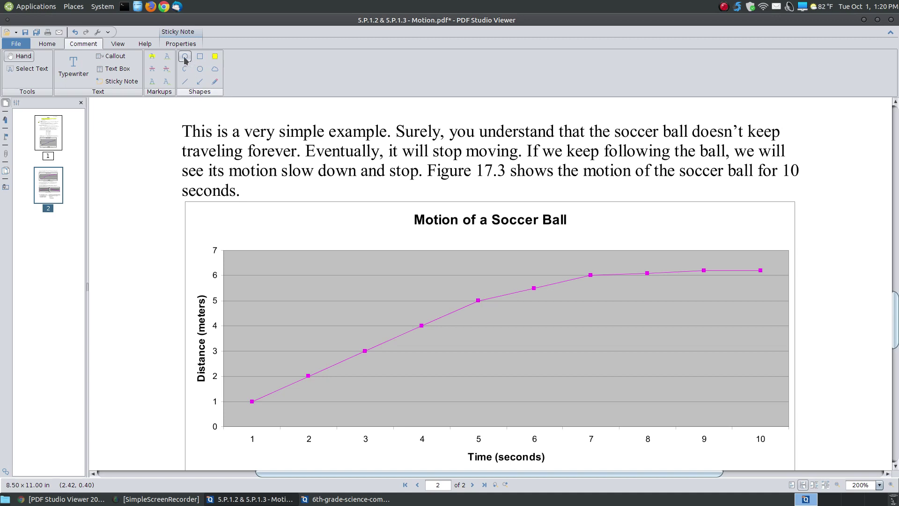
pyautogui.moveTo(126, 210); pyautogui.dragTo(280, 358)
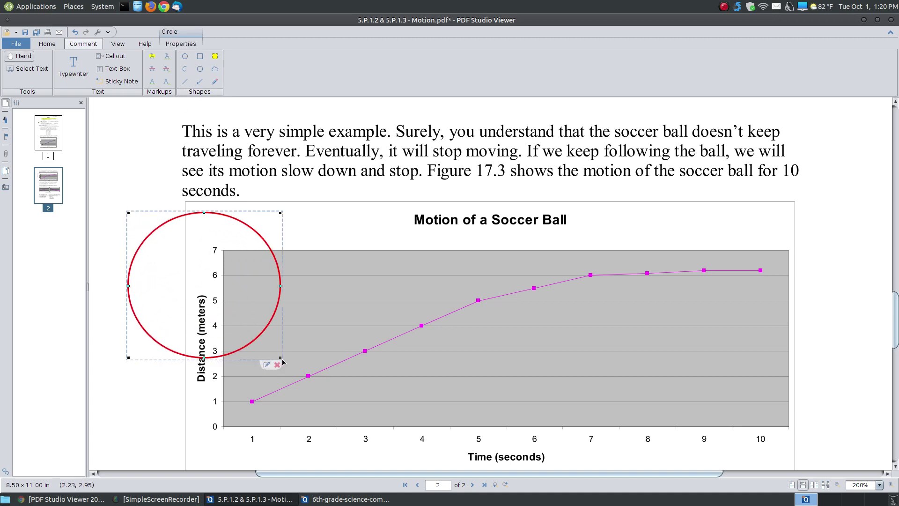
pyautogui.click(75, 32)
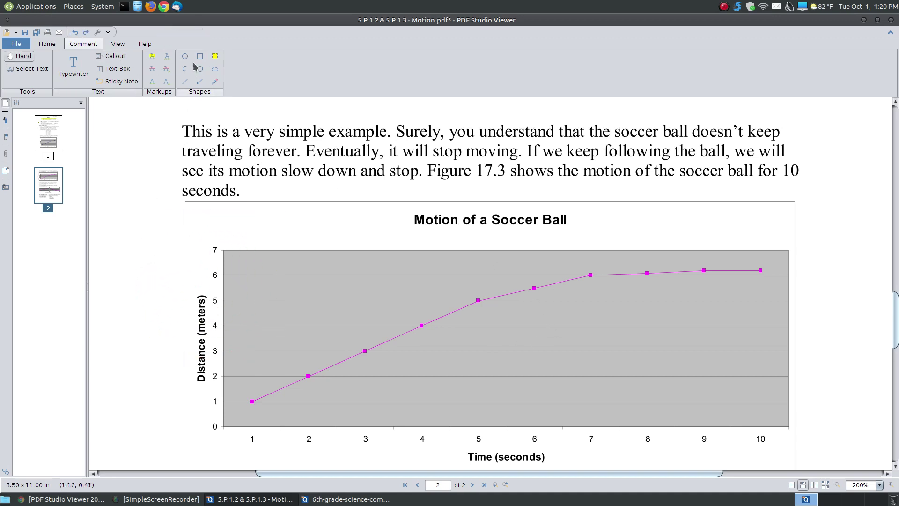
pyautogui.click(200, 56)
pyautogui.moveTo(236, 219); pyautogui.dragTo(497, 398)
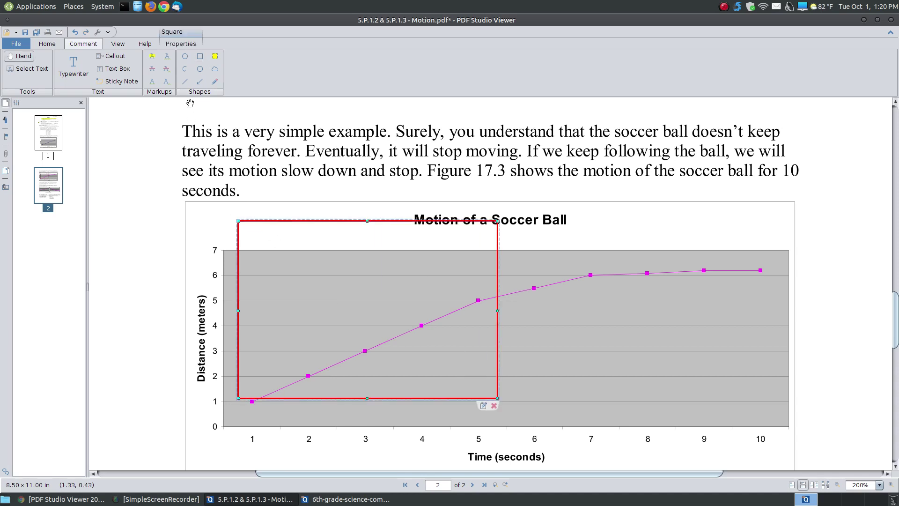
pyautogui.click(75, 32)
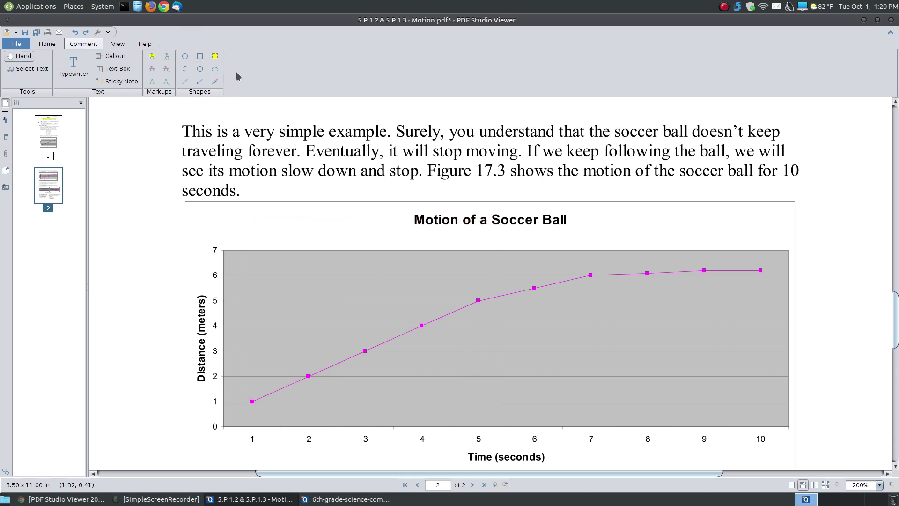
pyautogui.click(215, 56)
pyautogui.moveTo(252, 217)
pyautogui.mouseDown()
pyautogui.moveTo(413, 294)
pyautogui.moveTo(475, 344)
pyautogui.mouseUp()
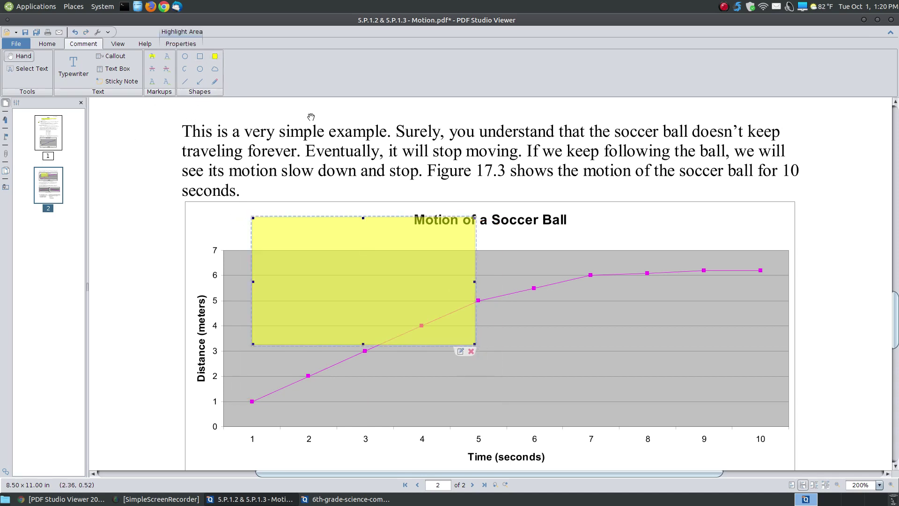